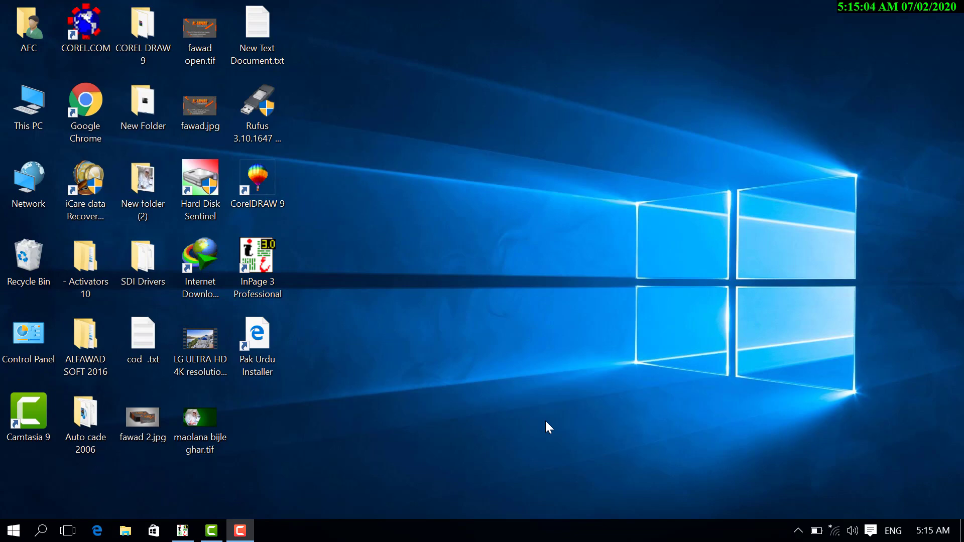
# Step: Launch CorelDRAW 9 and create a new blank graphic from the welcome screen
pyautogui.rightClick(415, 172)
pyautogui.click(452, 227)
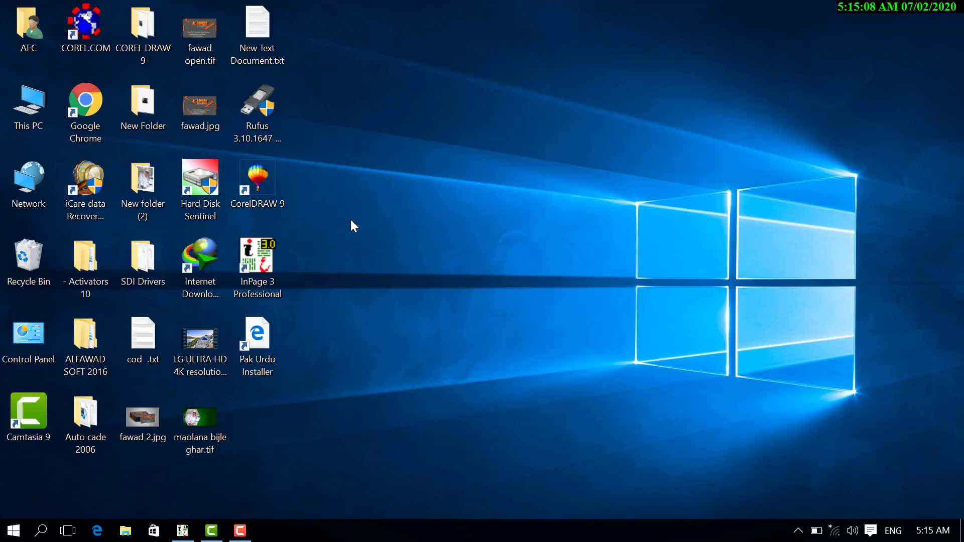
pyautogui.click(273, 185)
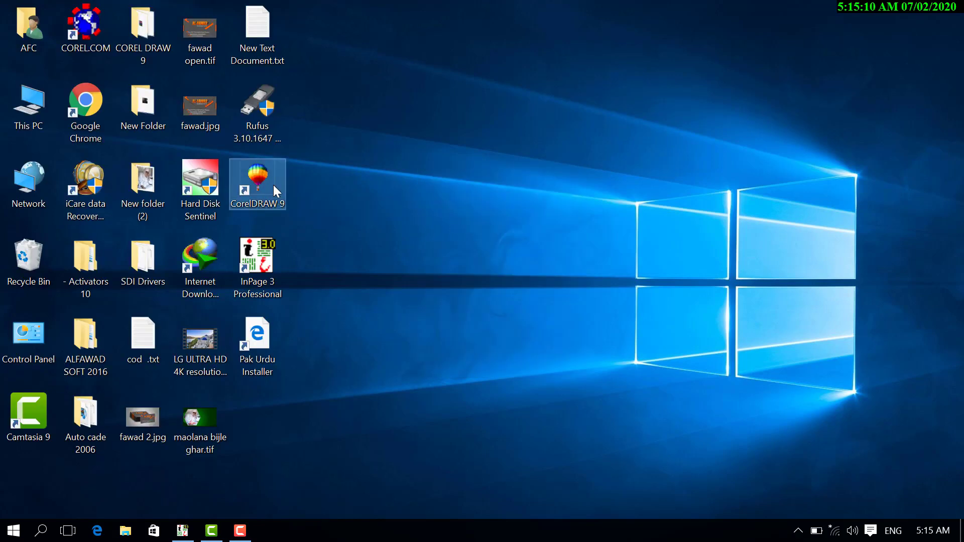
pyautogui.doubleClick(273, 185)
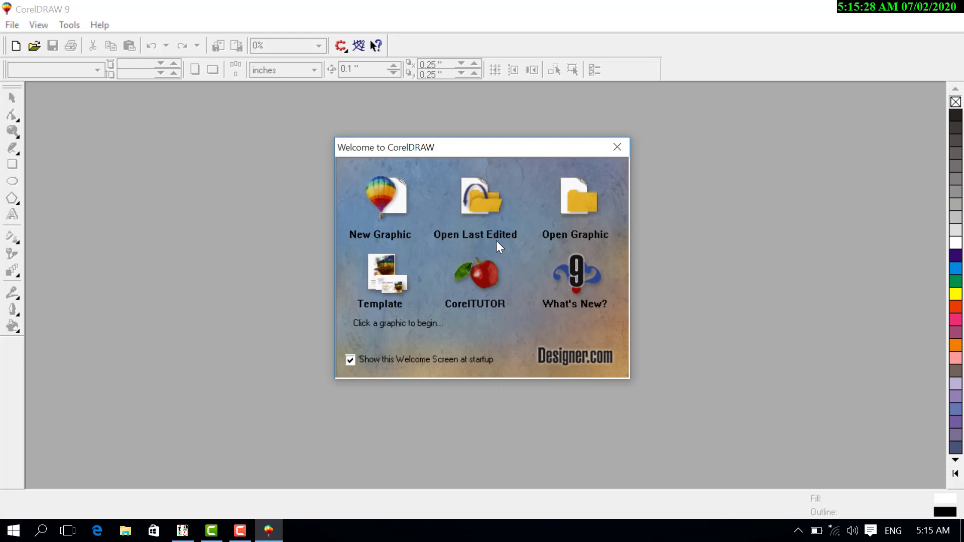
pyautogui.click(472, 202)
pyautogui.click(392, 205)
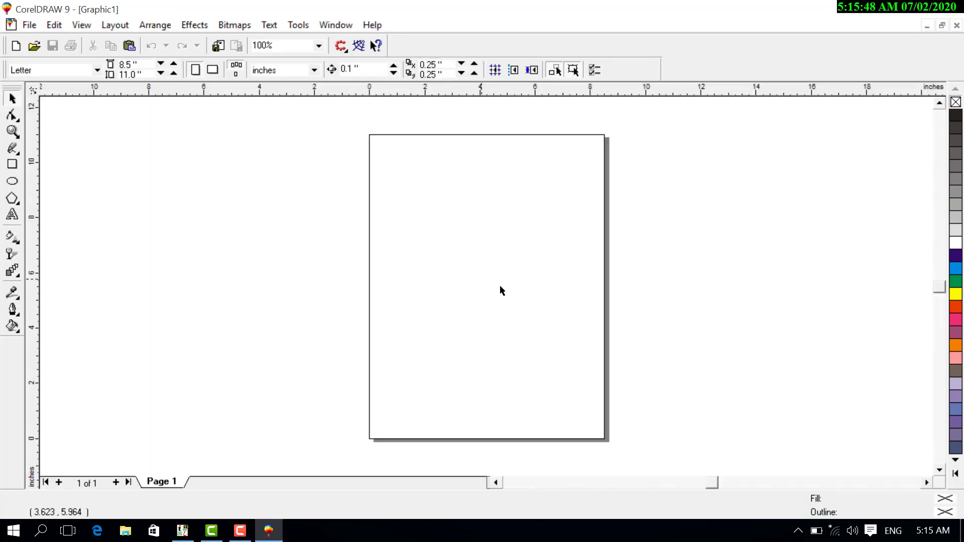
pyautogui.moveTo(500, 290); pyautogui.dragTo(553, 307)
pyautogui.moveTo(658, 183); pyautogui.dragTo(750, 287)
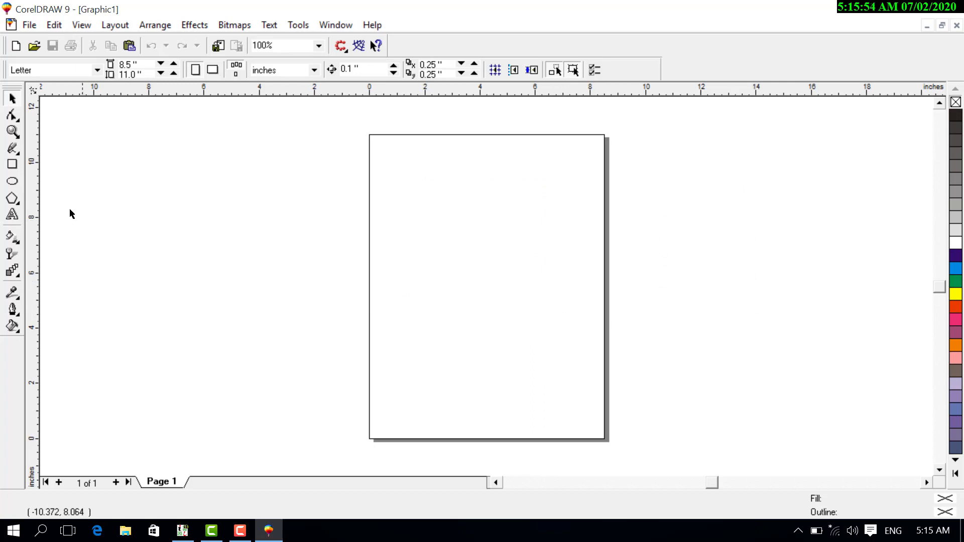
# Step: Draw a rectangle about 6.06 by 3.44 inches on the upper half of the page and shift it slightly upward
pyautogui.click(11, 164)
pyautogui.moveTo(394, 184); pyautogui.dragTo(561, 278)
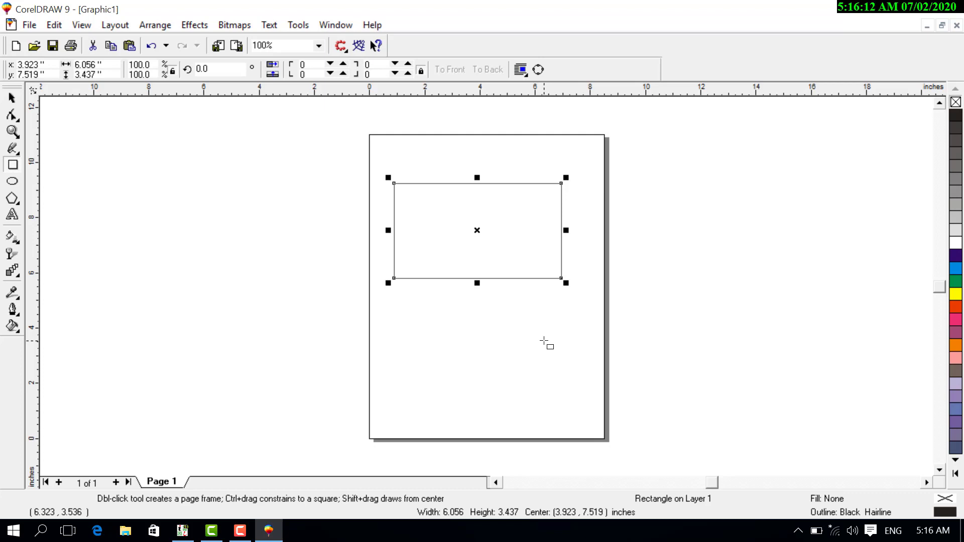
pyautogui.moveTo(478, 227); pyautogui.dragTo(476, 218)
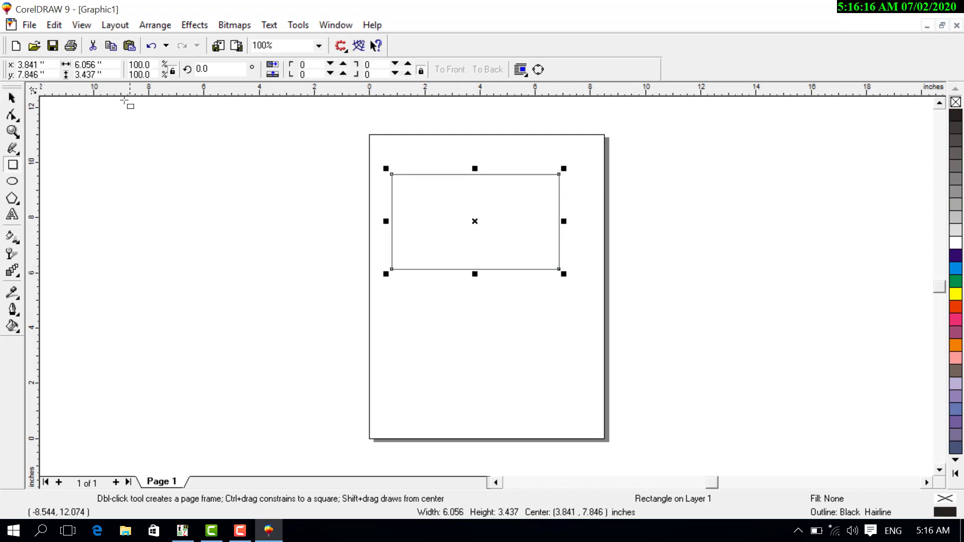
# Step: Resize the rectangle to 3.4 inches wide by 2 inches high and move it to about x 3.87, y 8.31 inches
pyautogui.click(110, 65)
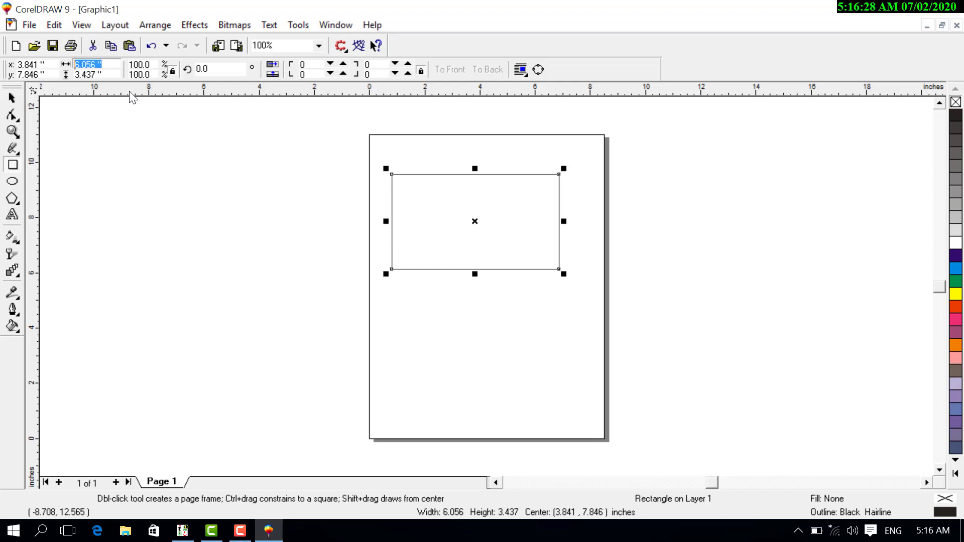
pyautogui.write('3.4')
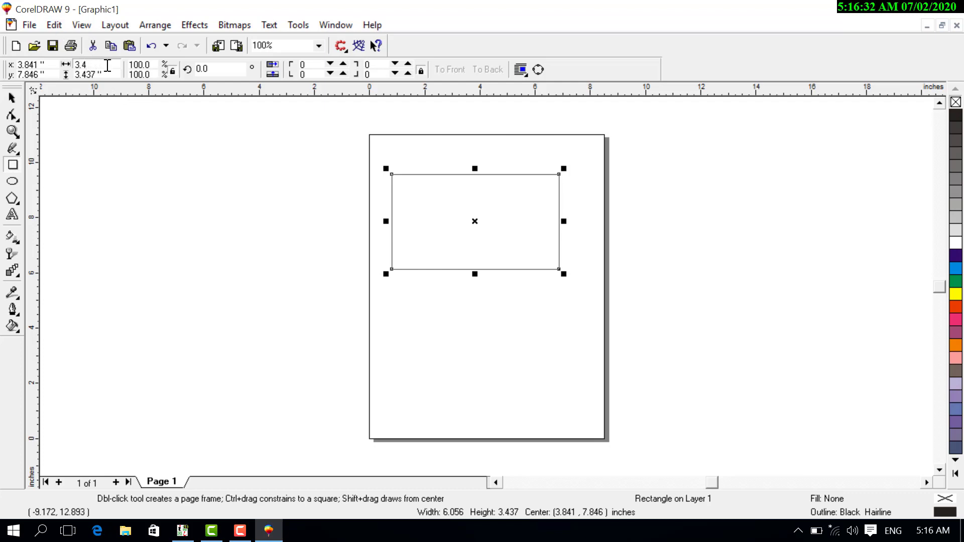
pyautogui.press('Tab')
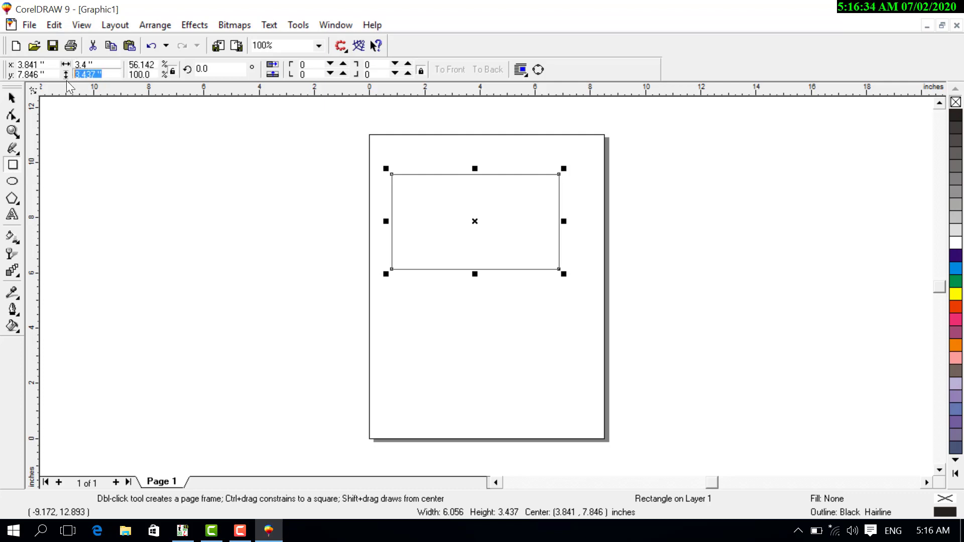
pyautogui.write('2')
pyautogui.press('Return')
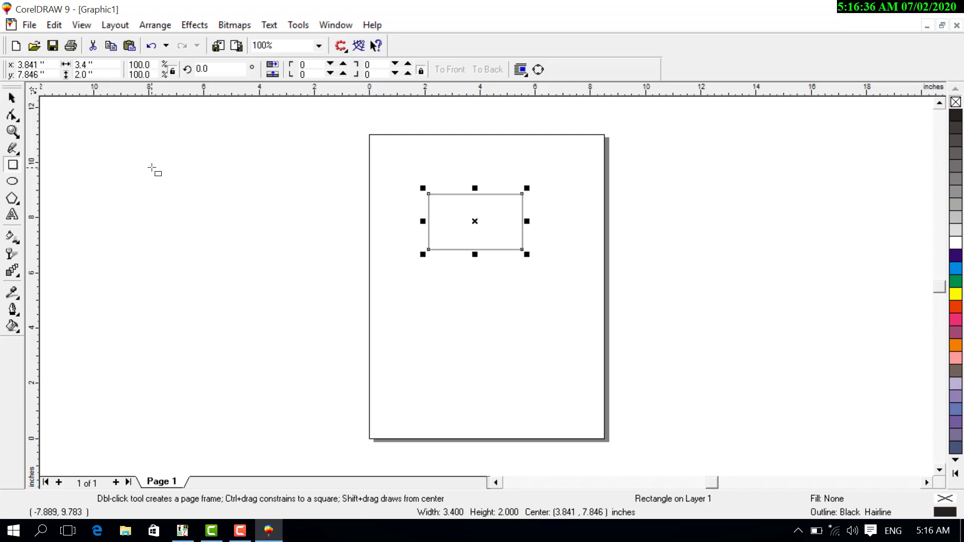
pyautogui.moveTo(474, 221); pyautogui.dragTo(317, 135)
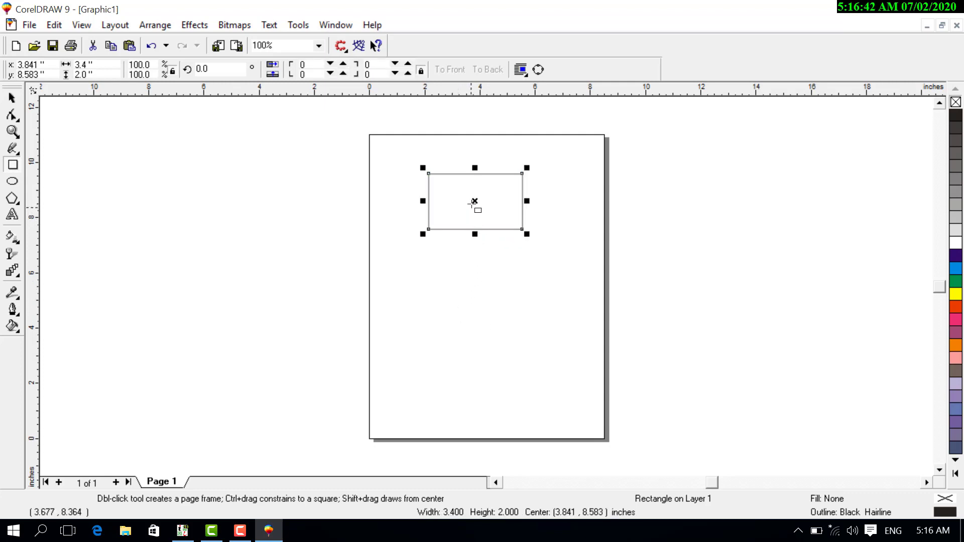
pyautogui.moveTo(473, 201); pyautogui.dragTo(474, 209)
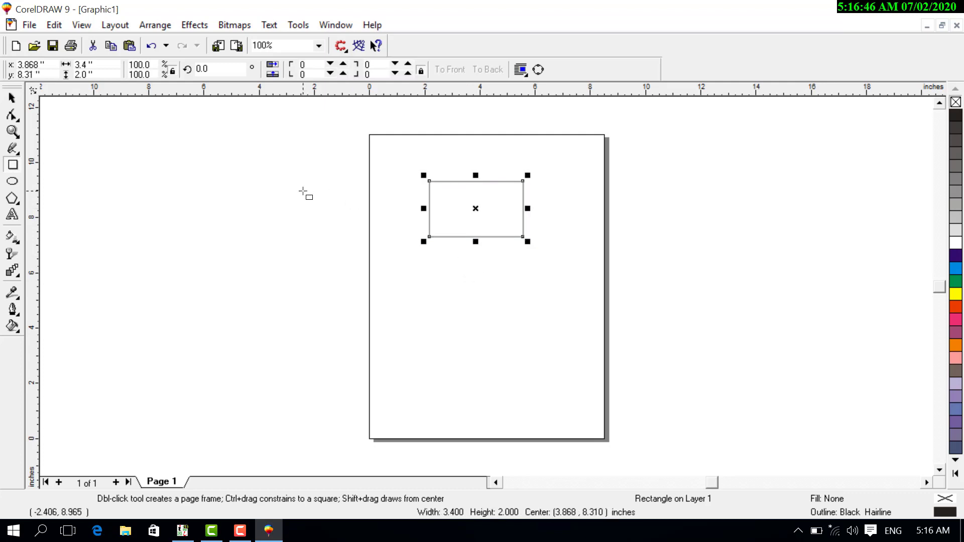
# Step: Try a green and a red fill on the rectangle and clear its fill again
pyautogui.click(11, 132)
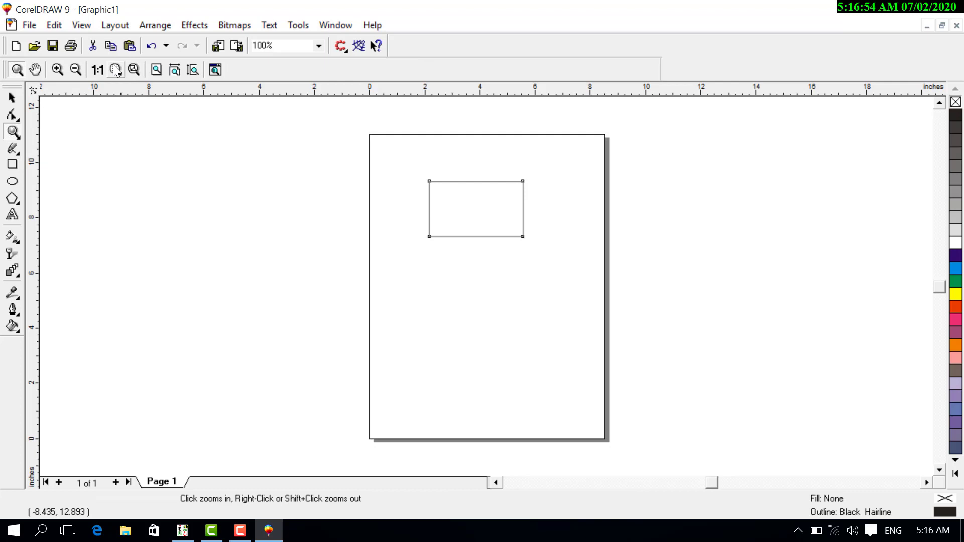
pyautogui.click(116, 69)
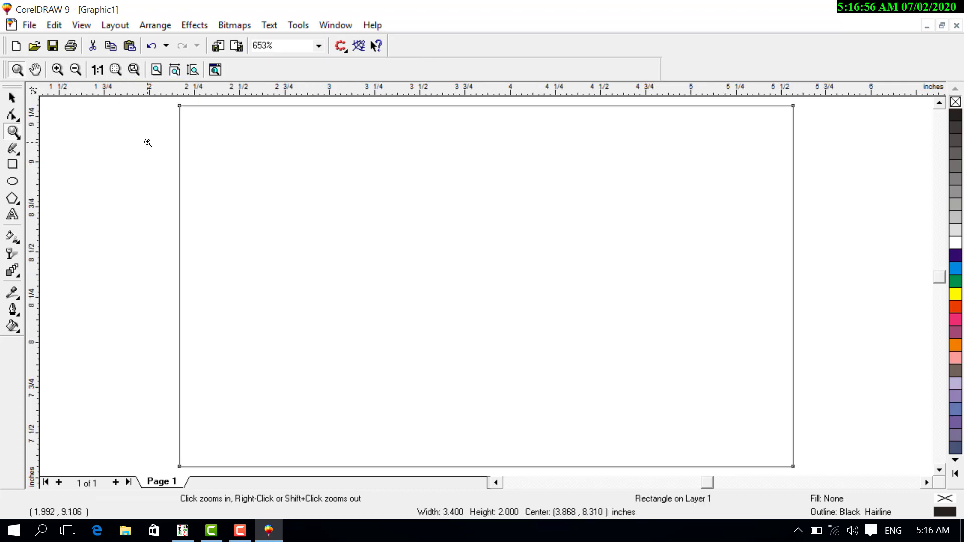
pyautogui.click(156, 69)
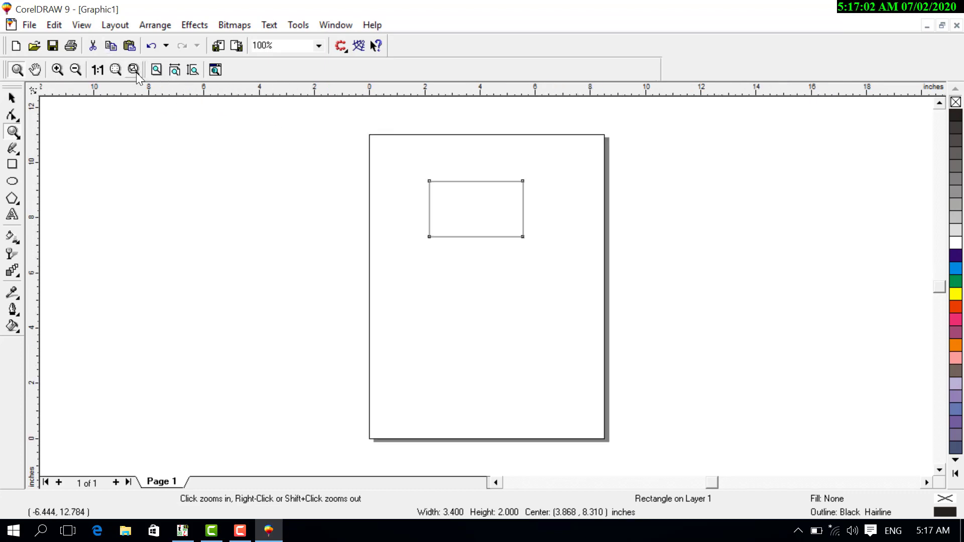
pyautogui.click(116, 69)
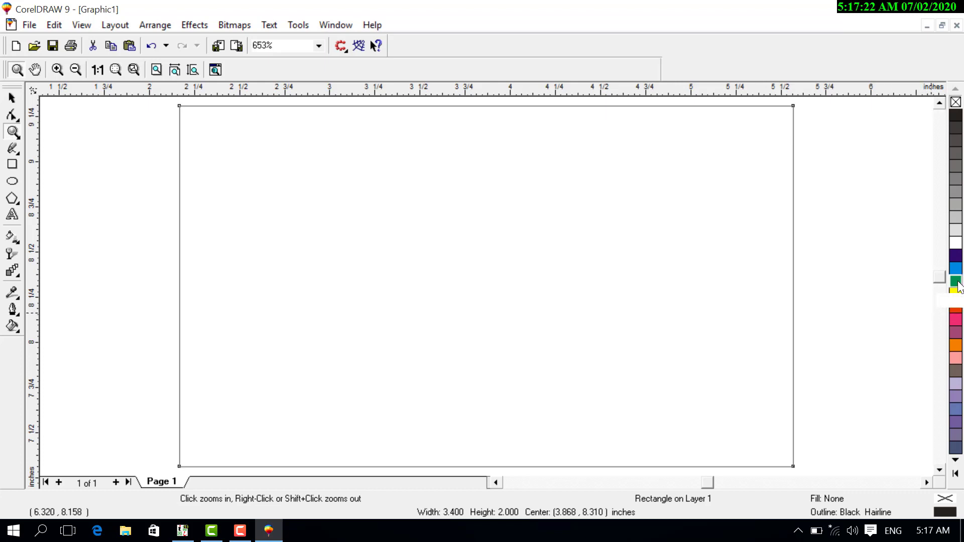
pyautogui.click(955, 281)
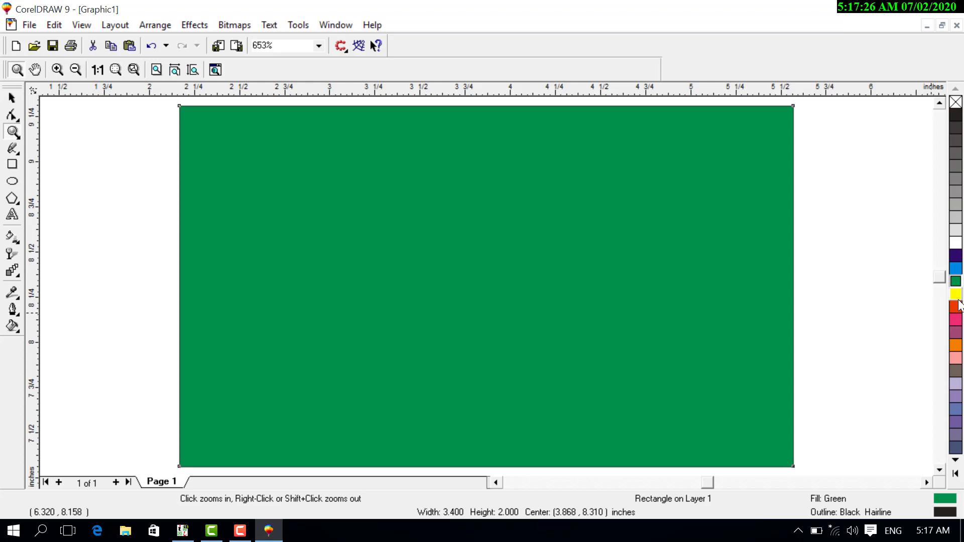
pyautogui.click(956, 305)
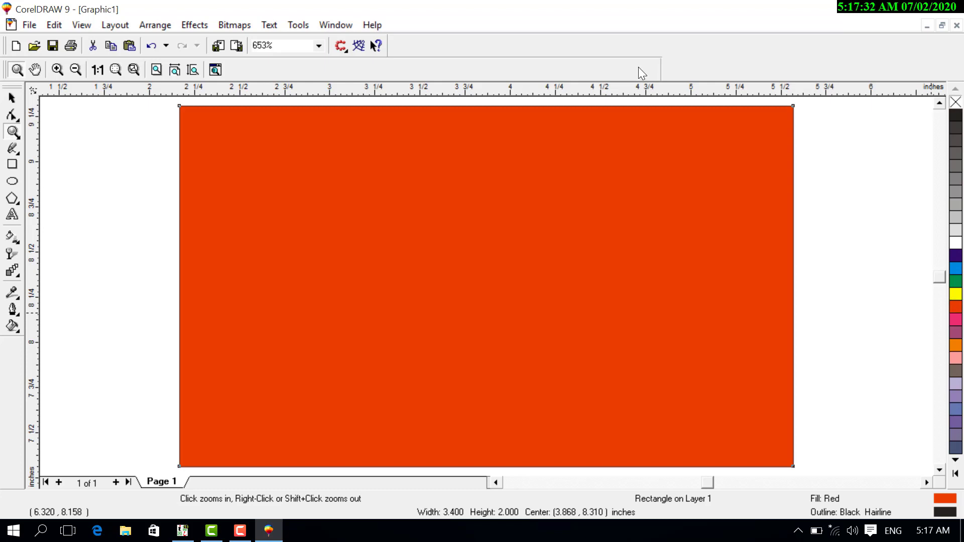
pyautogui.click(956, 103)
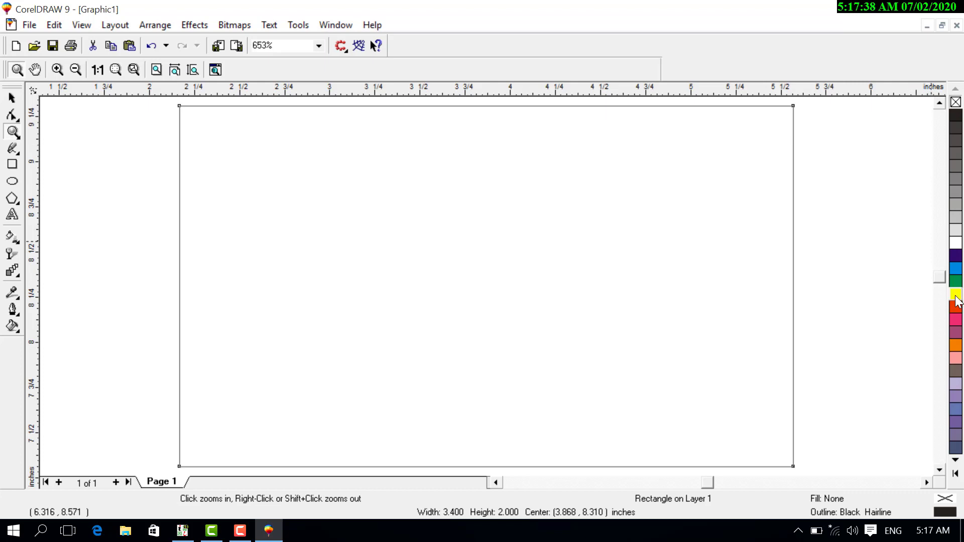
# Step: Try a red outline on the rectangle and set the outline back to black
pyautogui.rightClick(956, 307)
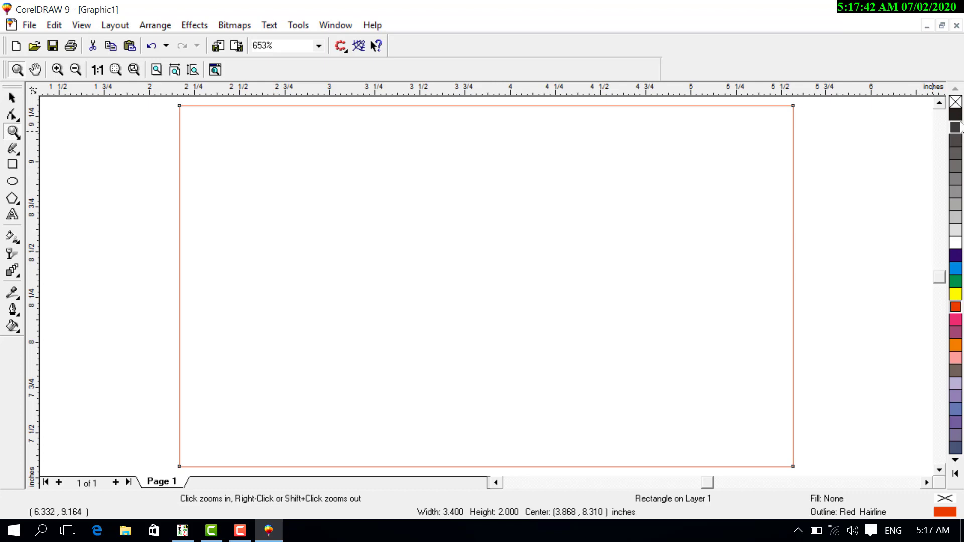
pyautogui.rightClick(956, 115)
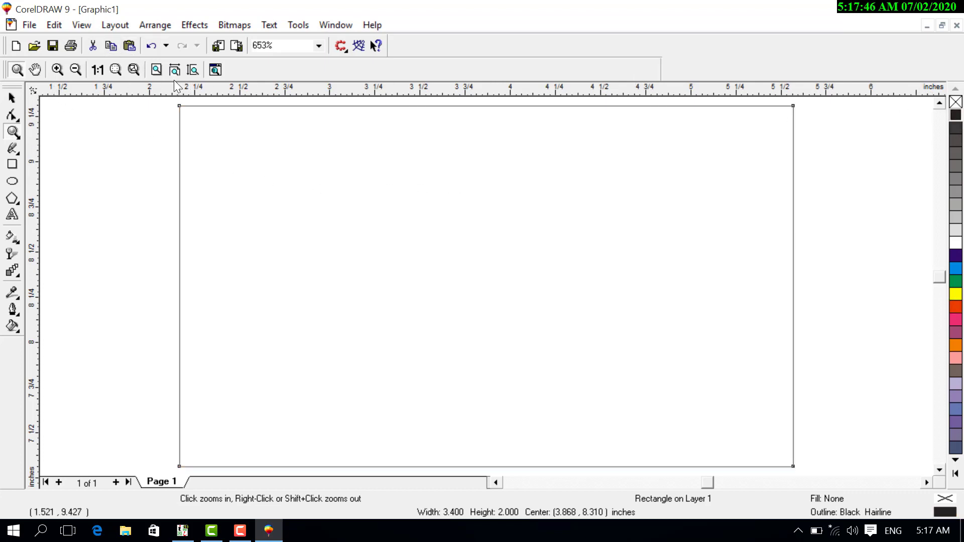
pyautogui.click(157, 72)
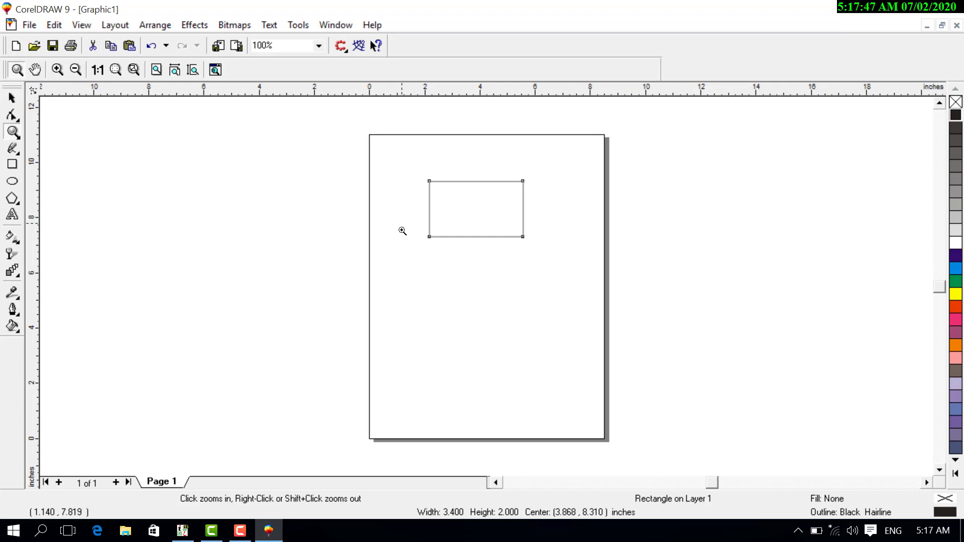
# Step: Delete the 3.4 by 2 inch rectangle from the page
pyautogui.click(12, 100)
pyautogui.moveTo(473, 209); pyautogui.dragTo(476, 229)
pyautogui.press('Delete')
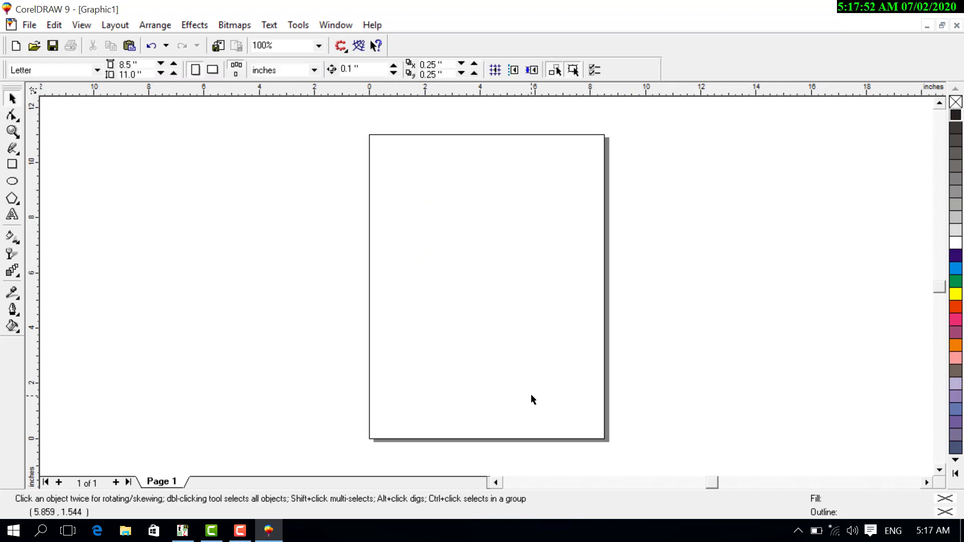
# Step: Draw a new rectangle on the page and set its size to 8 inches wide by 10 inches high
pyautogui.click(13, 165)
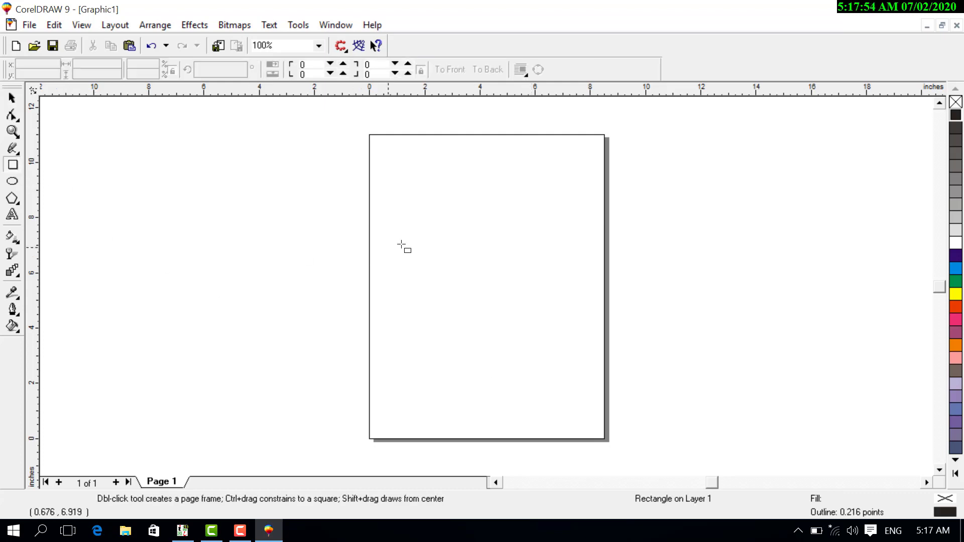
pyautogui.moveTo(394, 167); pyautogui.dragTo(575, 359)
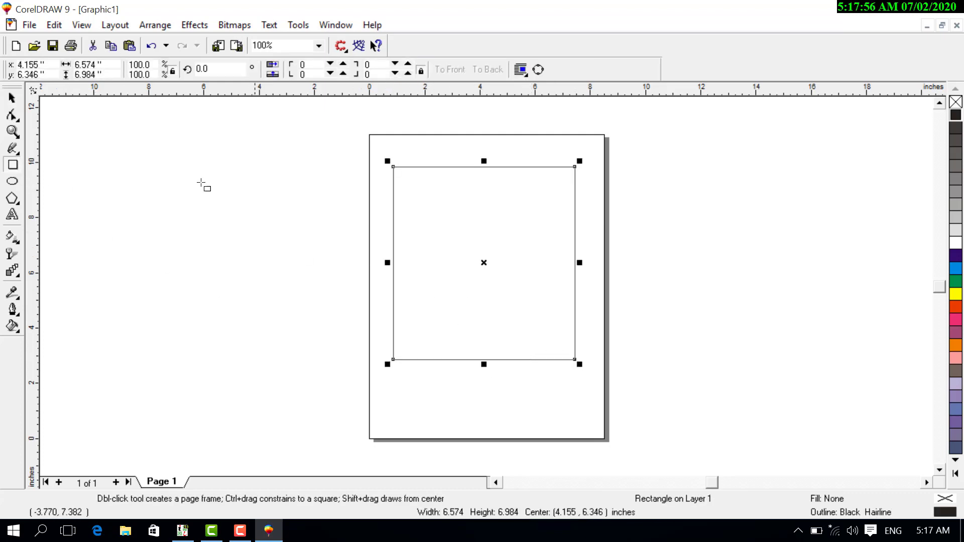
pyautogui.moveTo(114, 65); pyautogui.dragTo(29, 45)
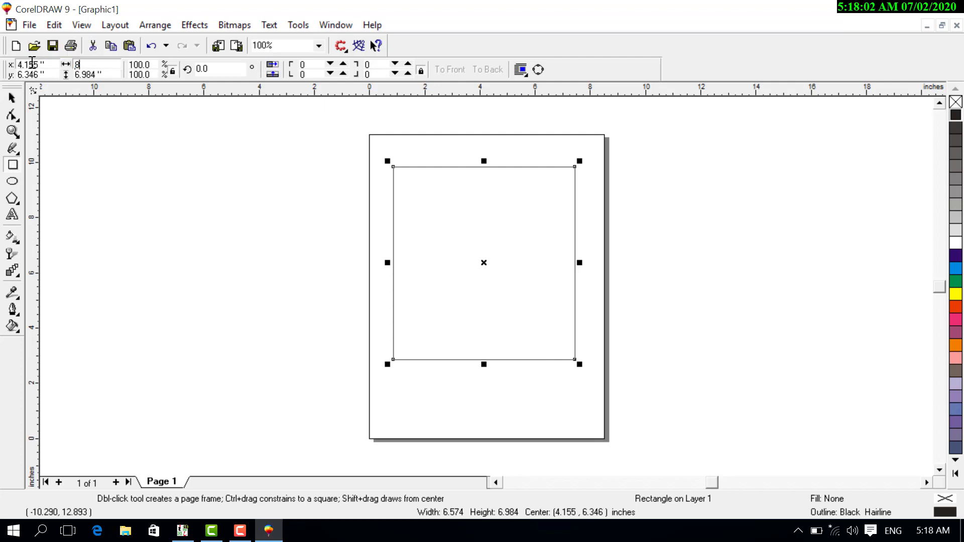
pyautogui.write('8')
pyautogui.press('Tab')
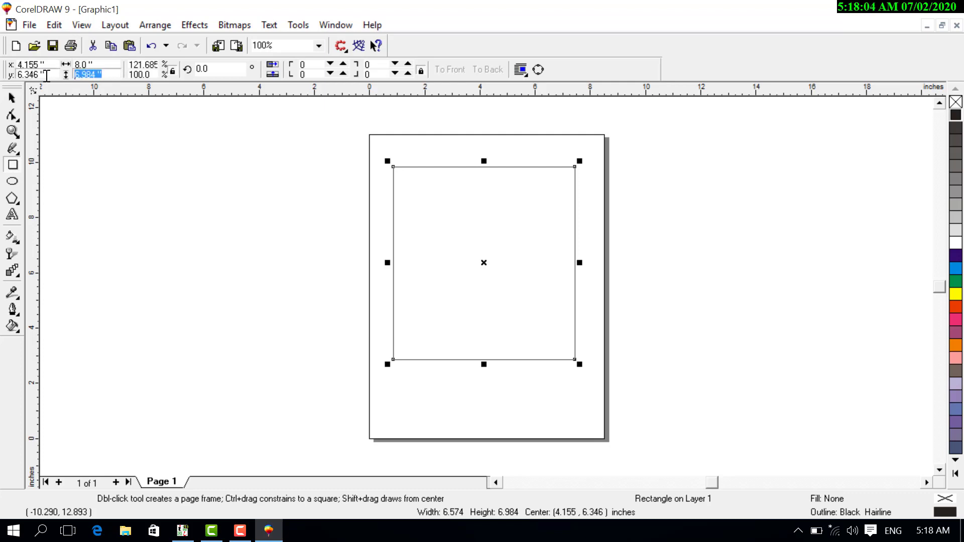
pyautogui.write('10')
pyautogui.press('Return')
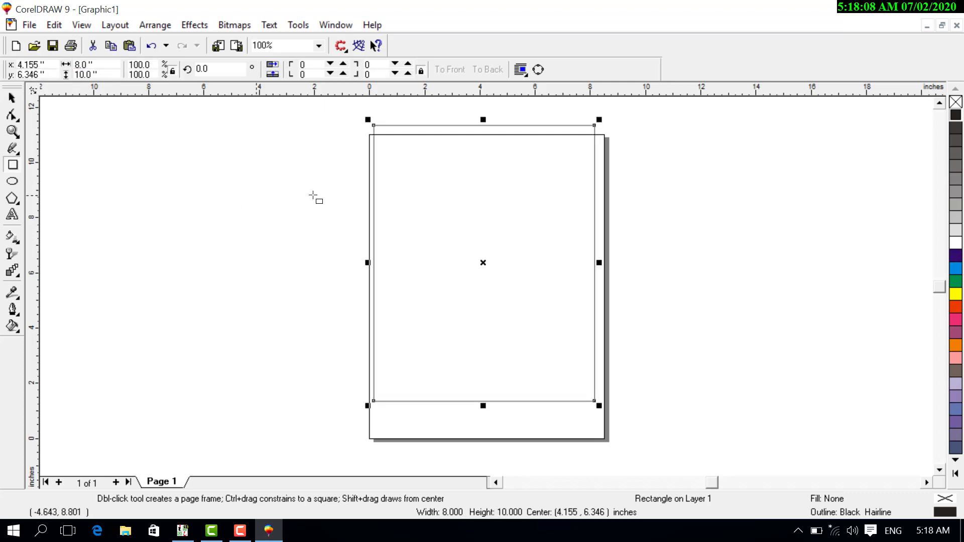
# Step: Move the 8 by 10 inch rectangle so it sits centred within the page, at about x 4.26, y 5.5 inches
pyautogui.moveTo(483, 262); pyautogui.dragTo(486, 287)
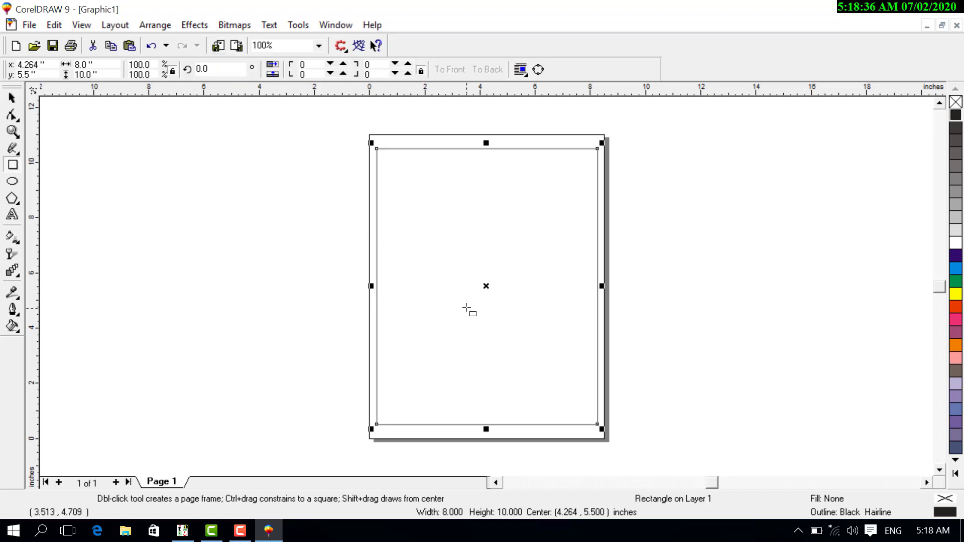
pyautogui.click(488, 285)
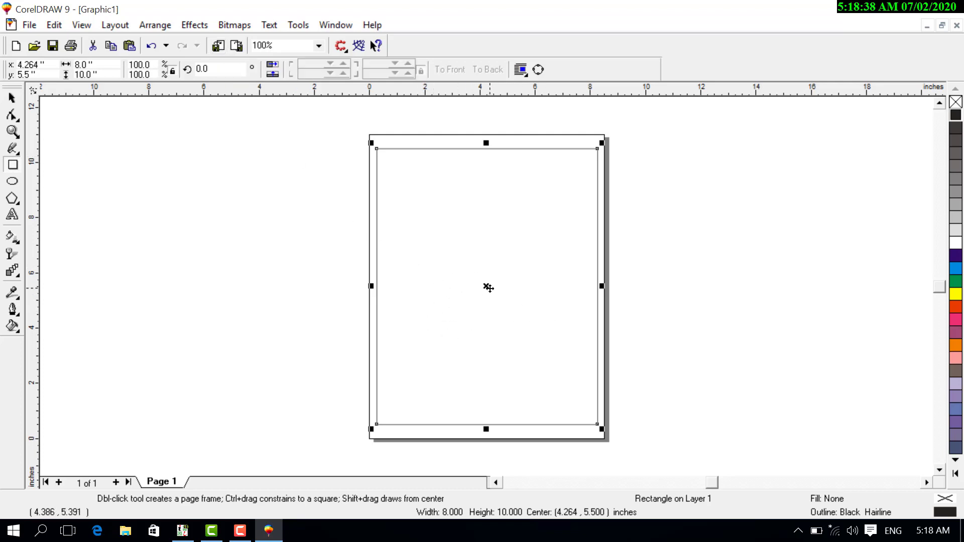
pyautogui.click(326, 191)
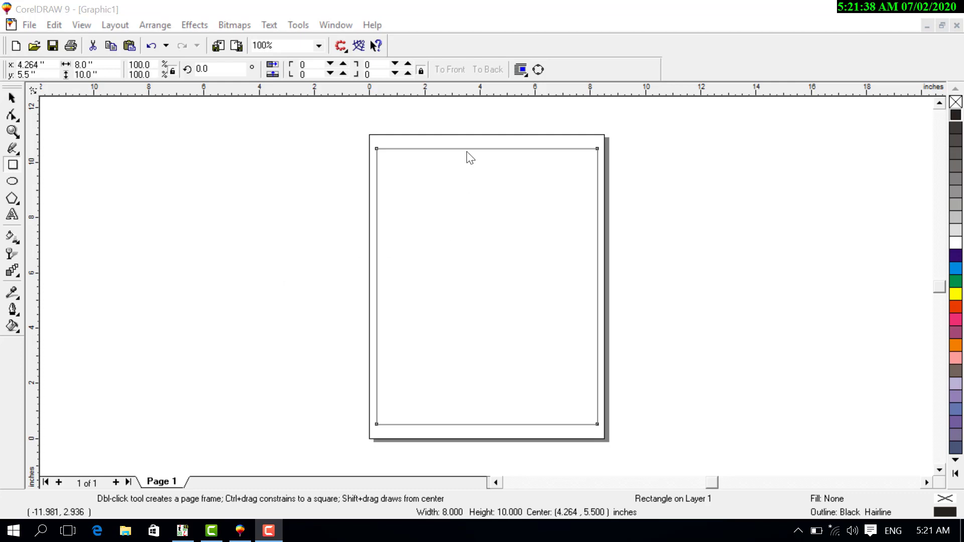
# Step: Delete the 8 by 10 inch rectangle and switch to the Windows desktop
pyautogui.click(315, 103)
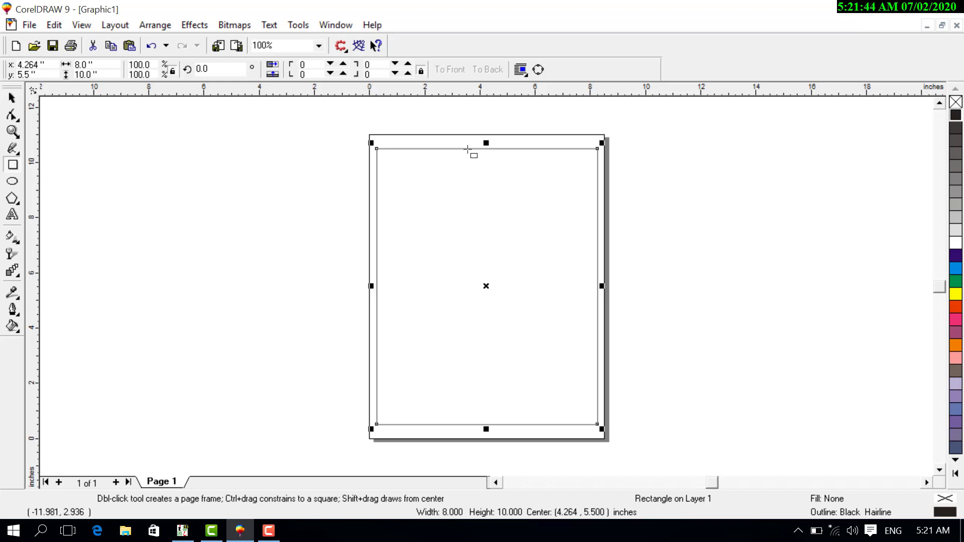
pyautogui.press('Delete')
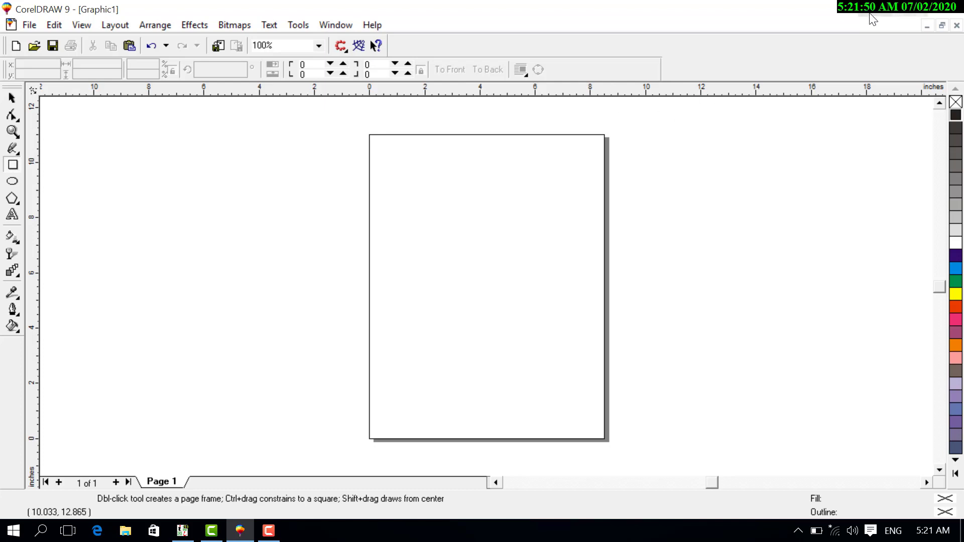
pyautogui.press('super+d')
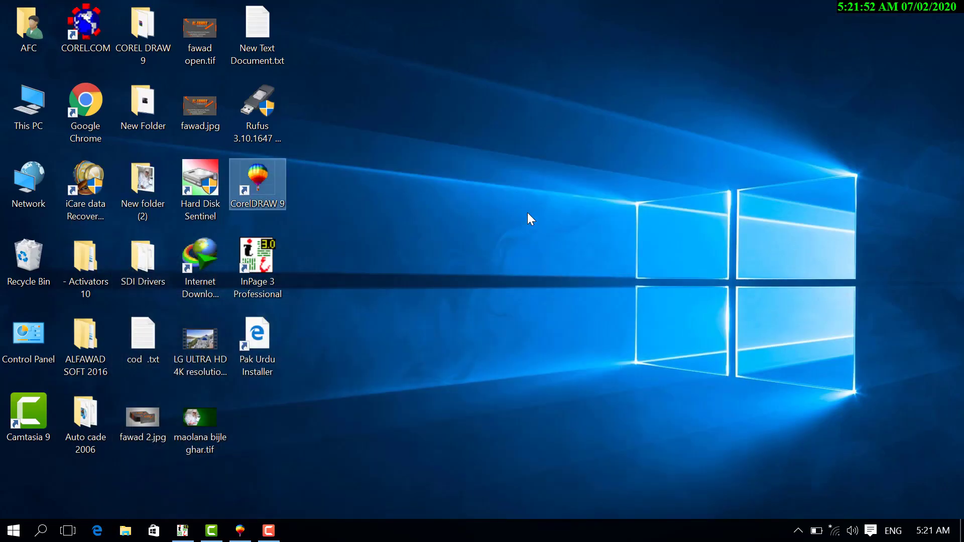
# Step: Switch to InPage and select the whole Urdu word on the page
pyautogui.rightClick(517, 194)
pyautogui.click(540, 247)
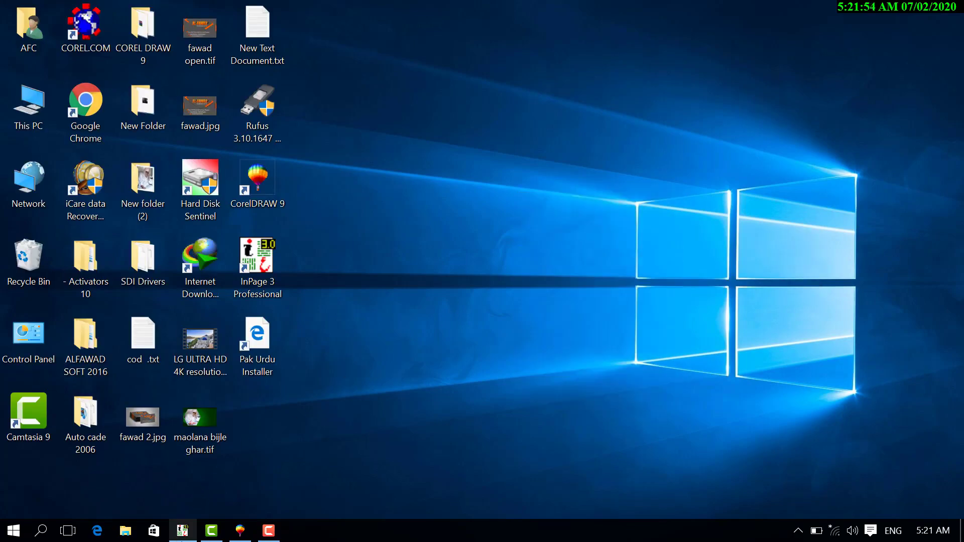
pyautogui.click(183, 531)
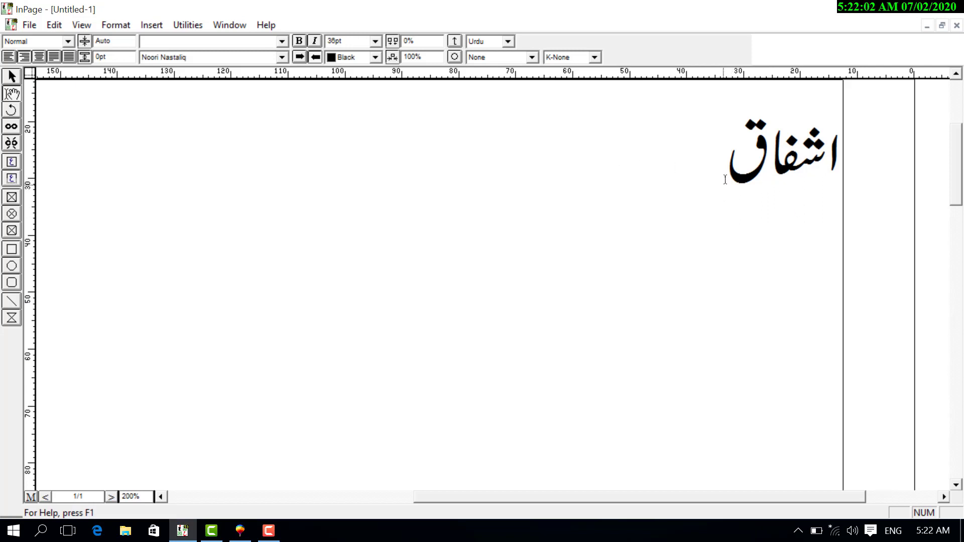
pyautogui.hotkey('shift', 'Right')
pyautogui.hotkey('shift', 'Right')
pyautogui.hotkey('shift', 'Right')
pyautogui.hotkey('shift', 'Right')
pyautogui.hotkey('shift', 'Right')
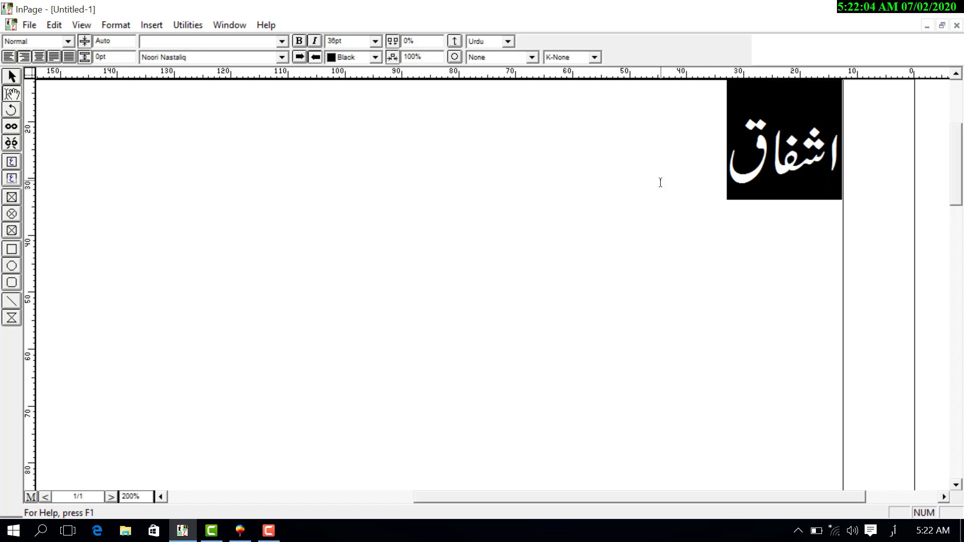
# Step: Try the Noori Character font on the selected Urdu word, followed by AA Sameer Armaa Unicode
pyautogui.click(282, 57)
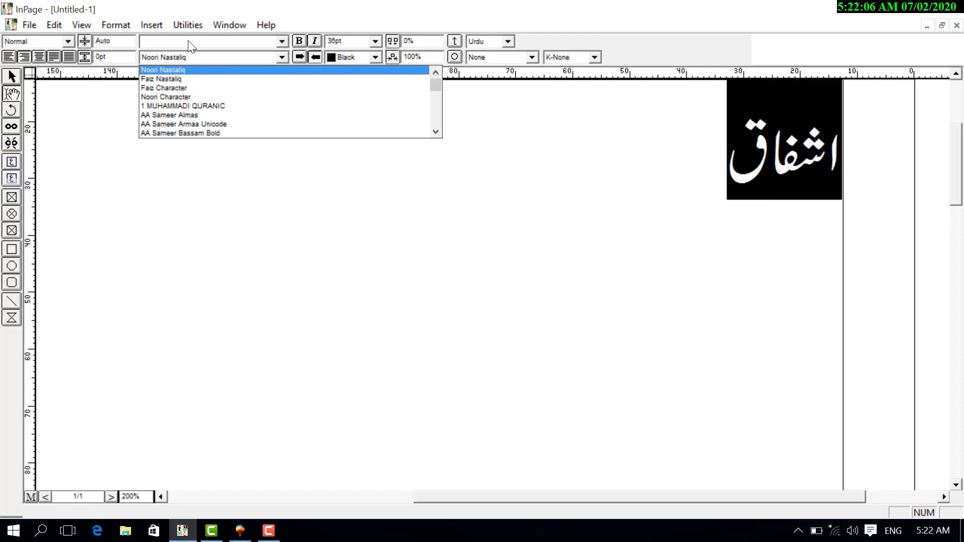
pyautogui.click(216, 96)
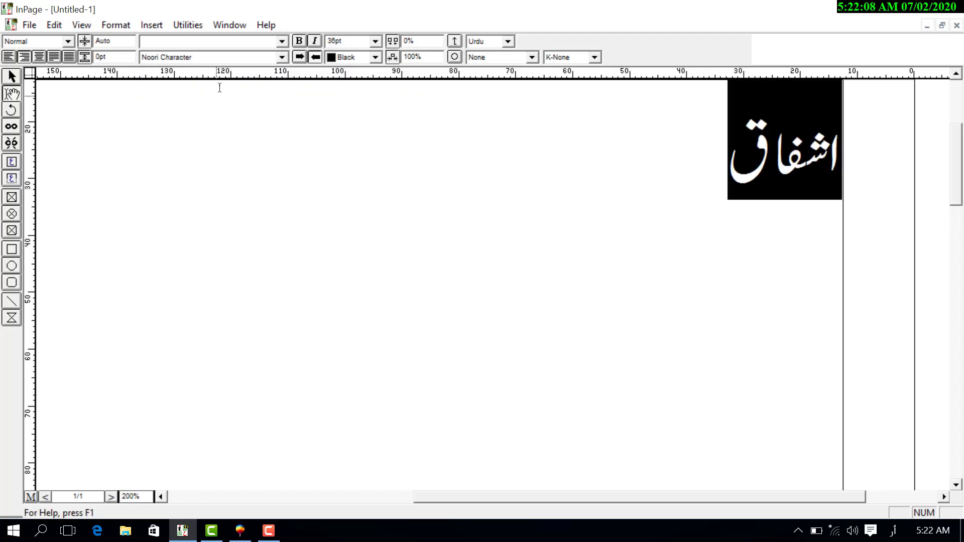
pyautogui.click(282, 56)
pyautogui.click(260, 96)
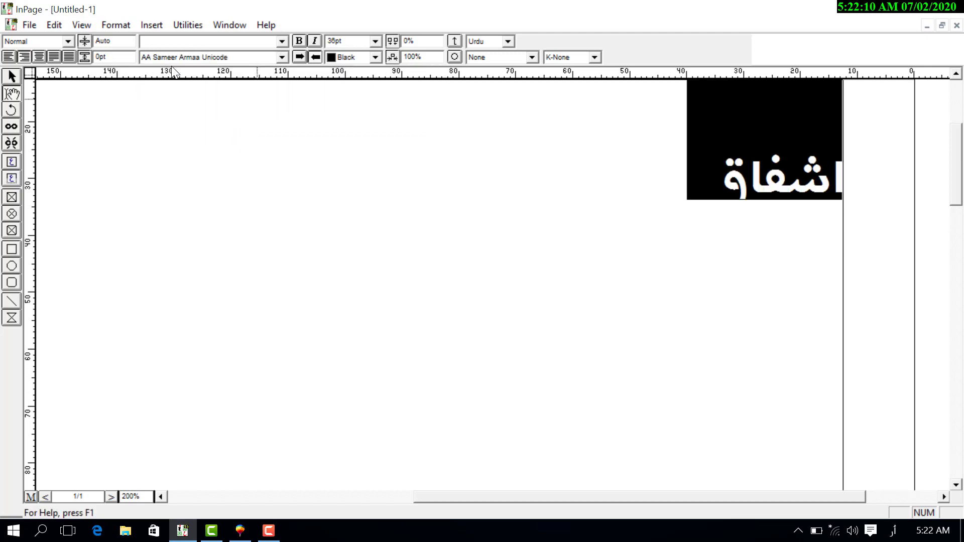
# Step: Change the selected word's font to AA Sameer Mosan and follow it with Aadil
pyautogui.click(282, 56)
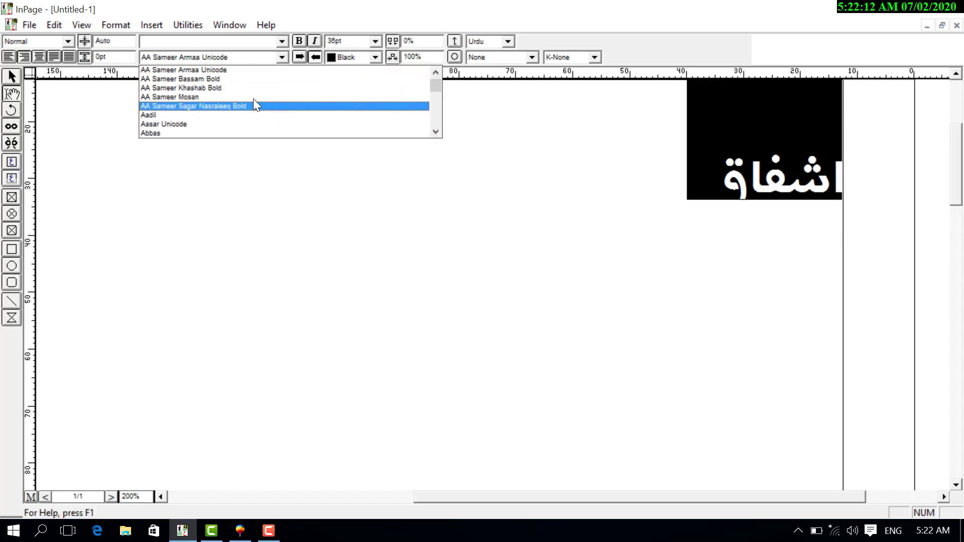
pyautogui.click(169, 66)
pyautogui.click(281, 58)
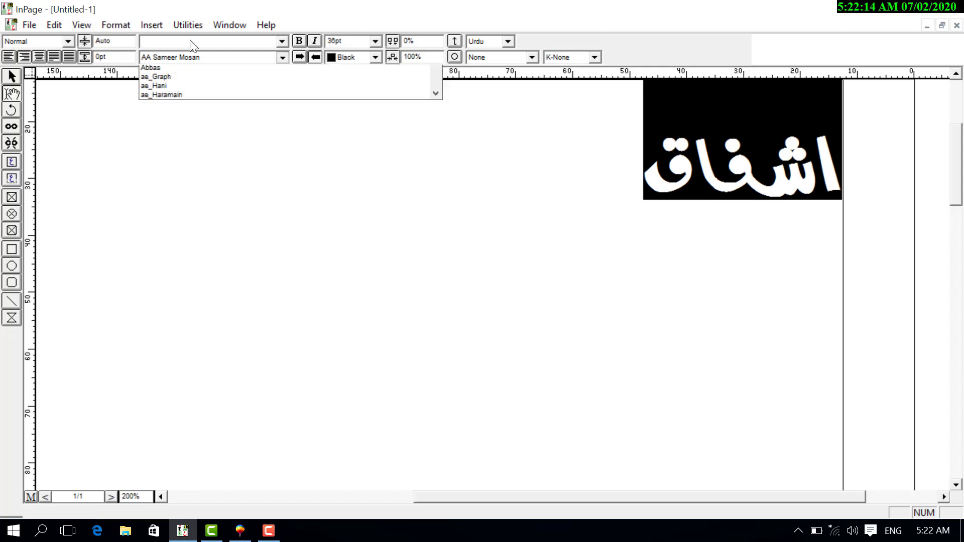
pyautogui.click(270, 88)
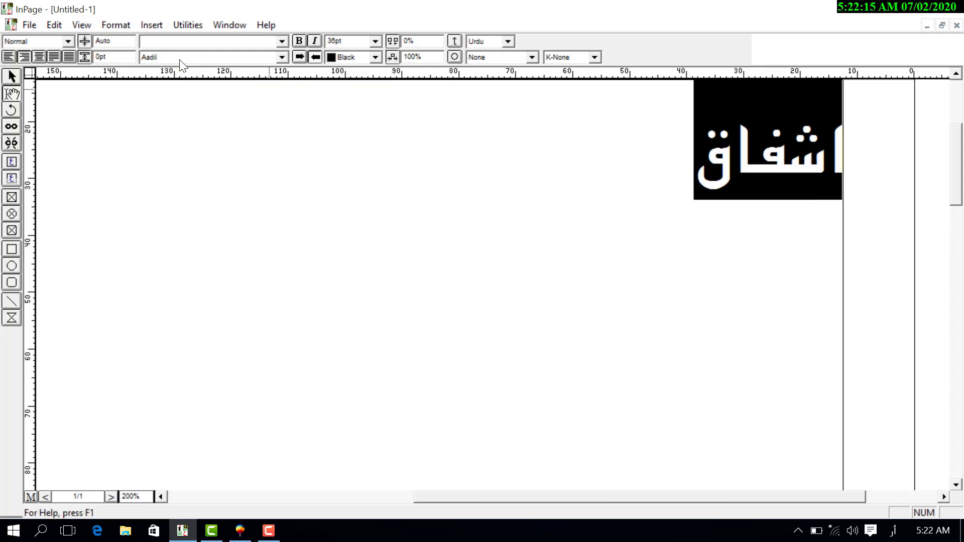
# Step: Apply the Abbas font to the selected word, followed by the ornamental ae_Haramain font
pyautogui.click(281, 57)
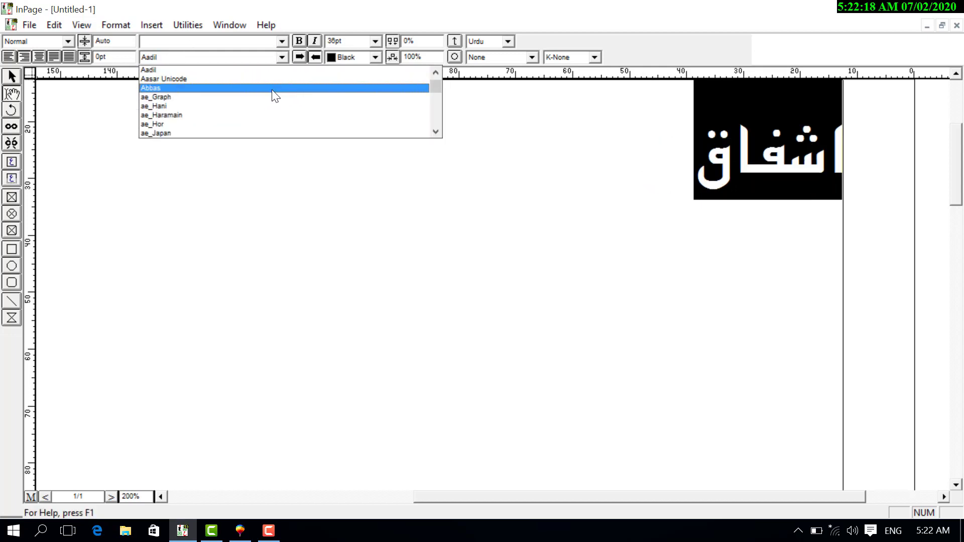
pyautogui.click(276, 89)
pyautogui.click(282, 56)
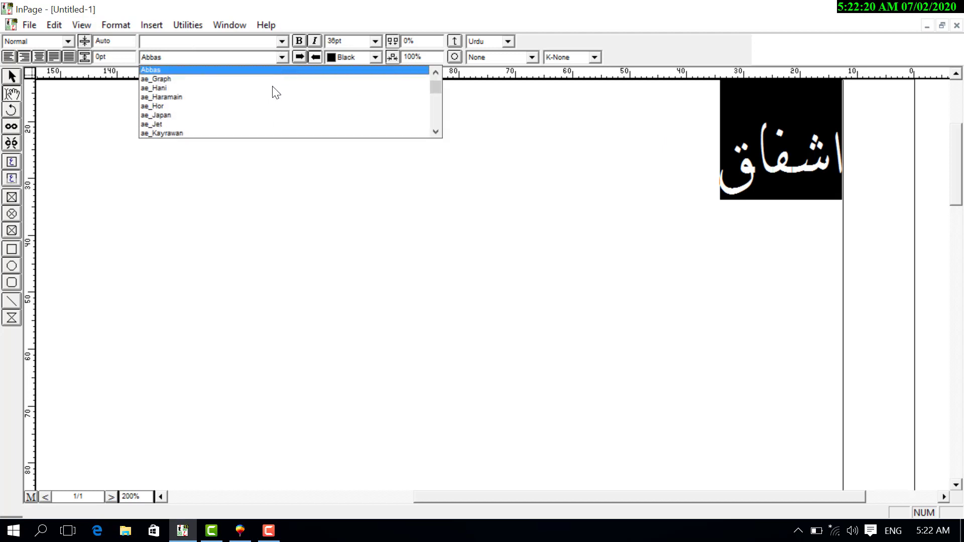
pyautogui.click(273, 98)
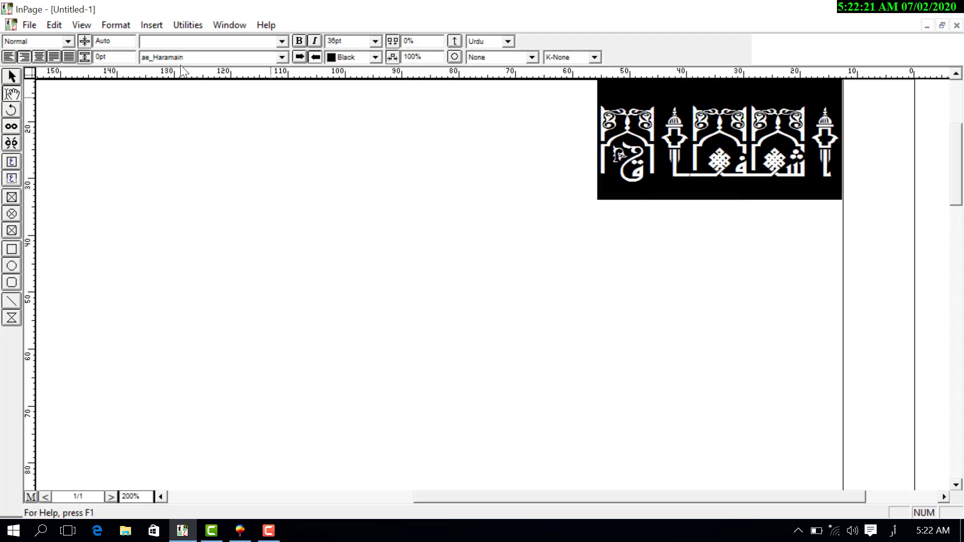
# Step: Try the ae_Jet font on the selected word, followed by ae_Metal
pyautogui.click(281, 57)
pyautogui.click(266, 97)
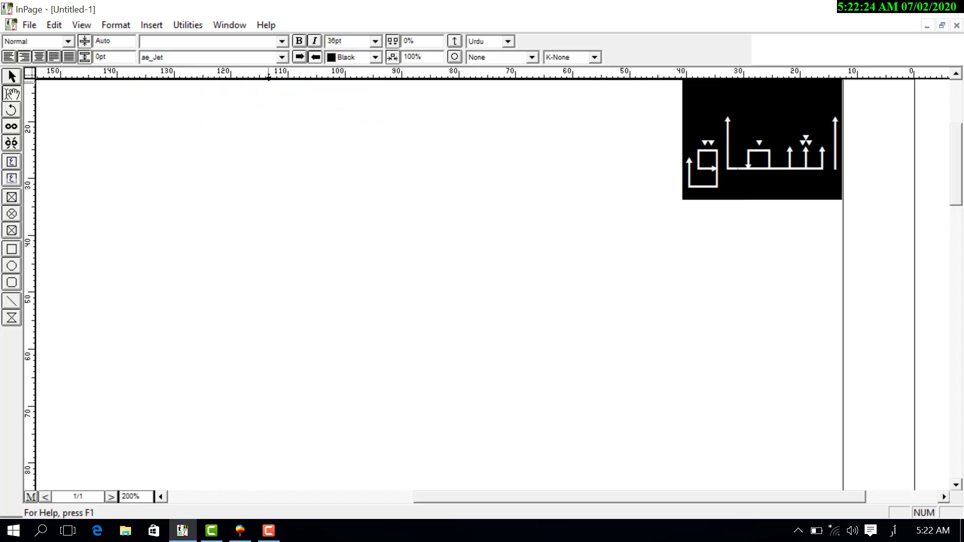
pyautogui.click(281, 57)
pyautogui.click(270, 104)
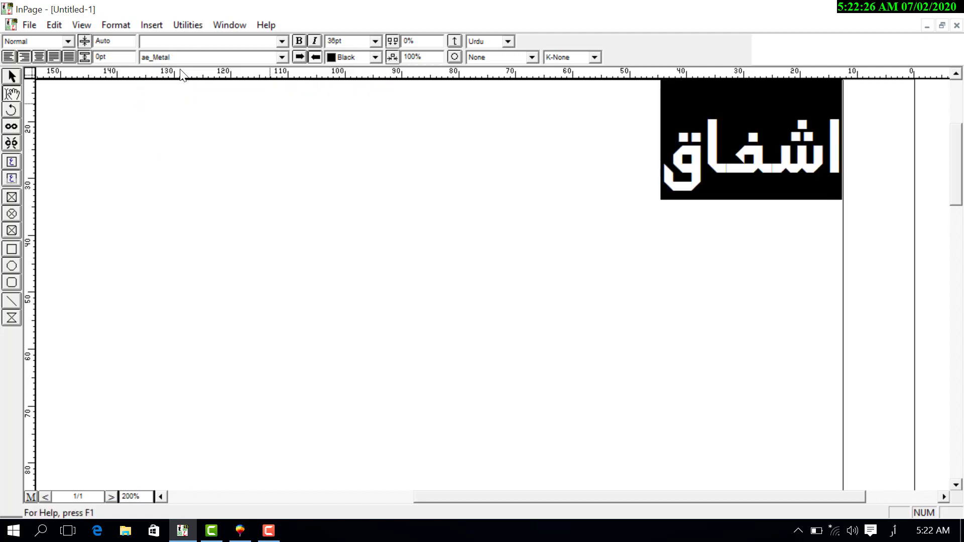
# Step: Set the selected word in the Ahmed font, followed by AlQalam Shamshad
pyautogui.click(281, 58)
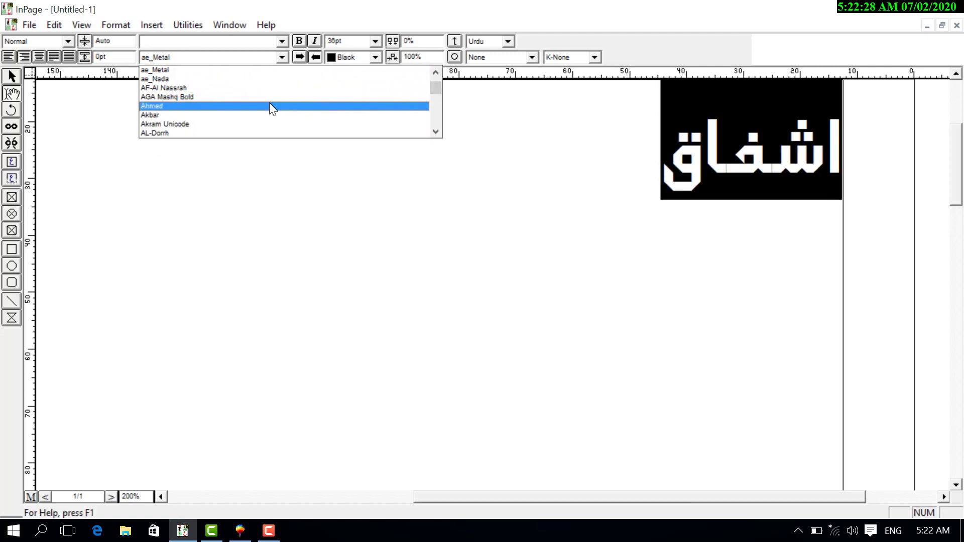
pyautogui.click(269, 104)
pyautogui.click(283, 58)
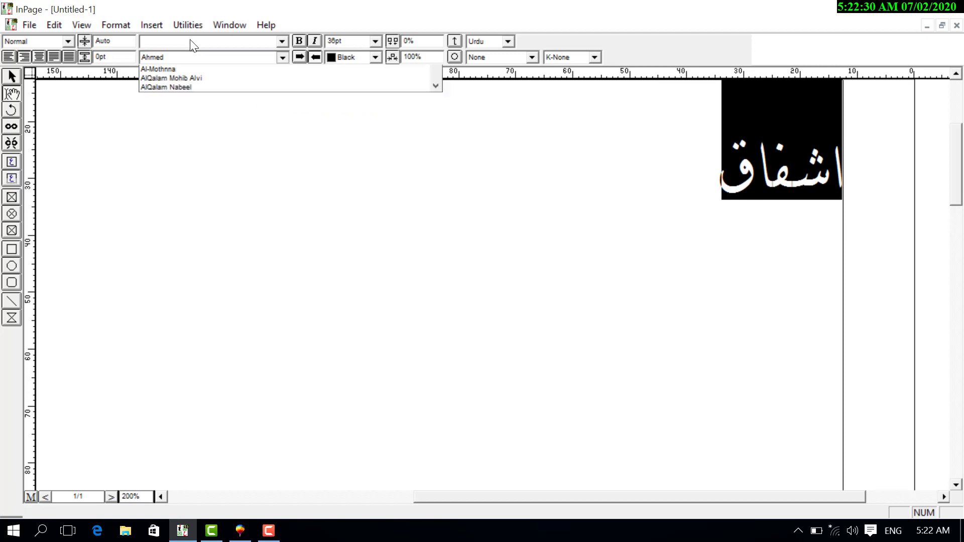
pyautogui.scroll(-5, 290, 87)
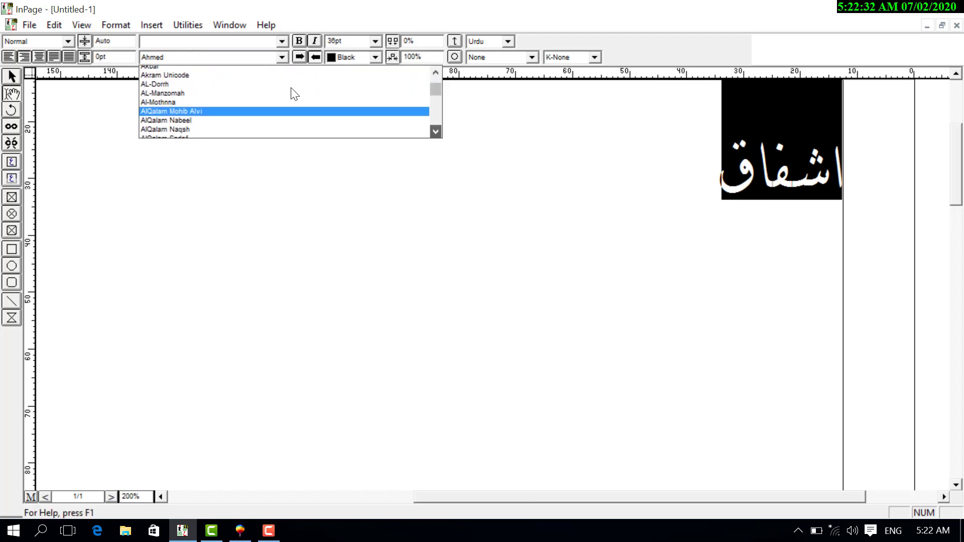
pyautogui.click(284, 117)
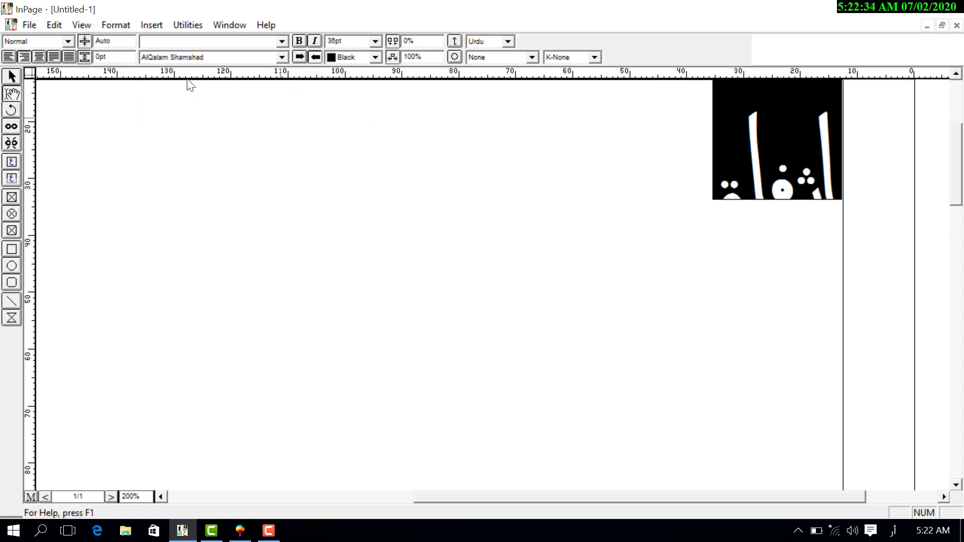
# Step: Apply the arabswell_2 font to the selected word, followed by ASIF QURANIC
pyautogui.click(279, 58)
pyautogui.click(286, 104)
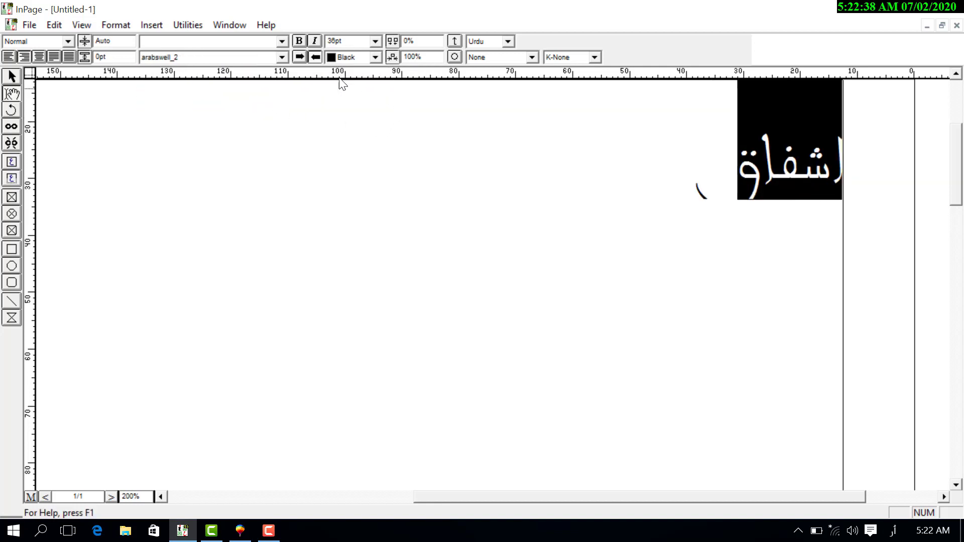
pyautogui.click(282, 60)
pyautogui.click(264, 124)
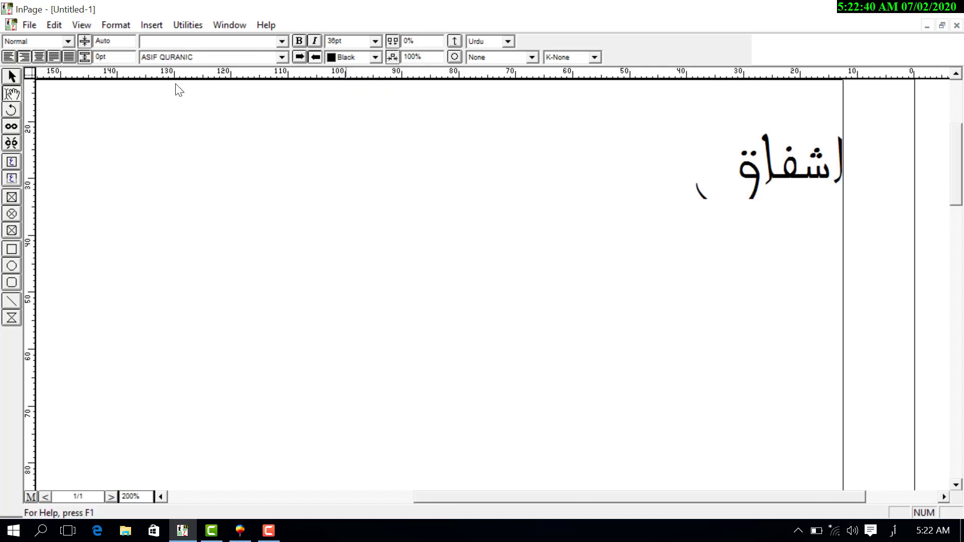
# Step: Change the selected Urdu word's font to Courier New
pyautogui.click(283, 57)
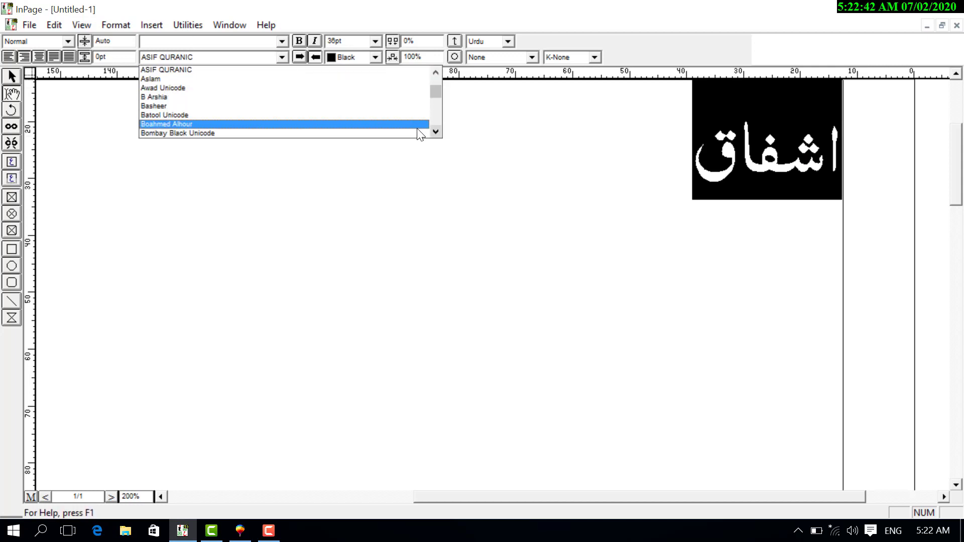
pyautogui.scroll(-2, 291, 91)
pyautogui.scroll(-1, 271, 105)
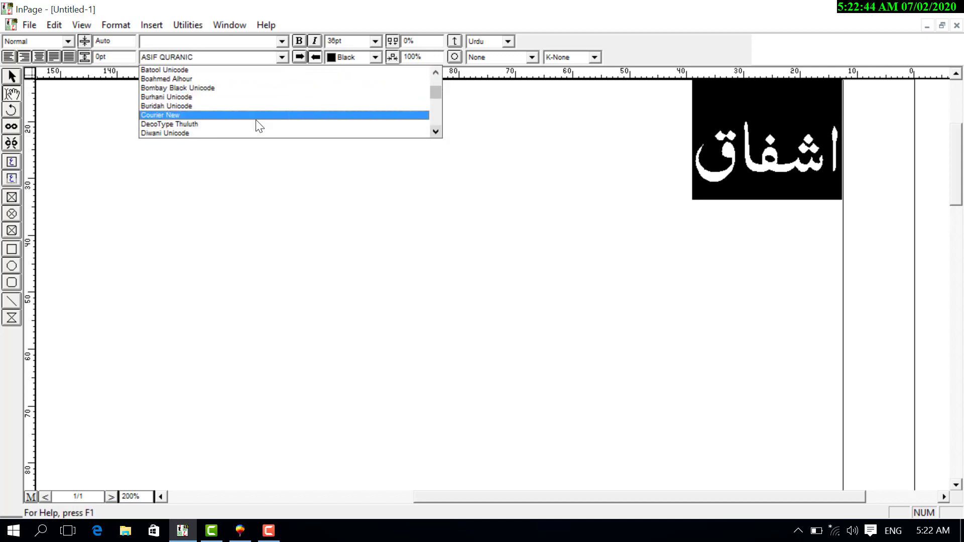
pyautogui.click(231, 114)
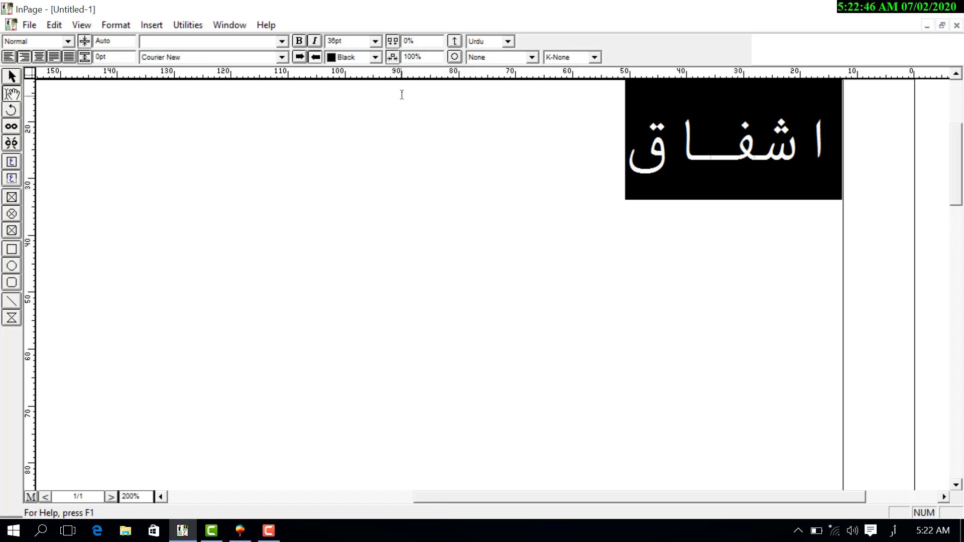
# Step: Change the selected Urdu word's font to Fazal
pyautogui.click(281, 57)
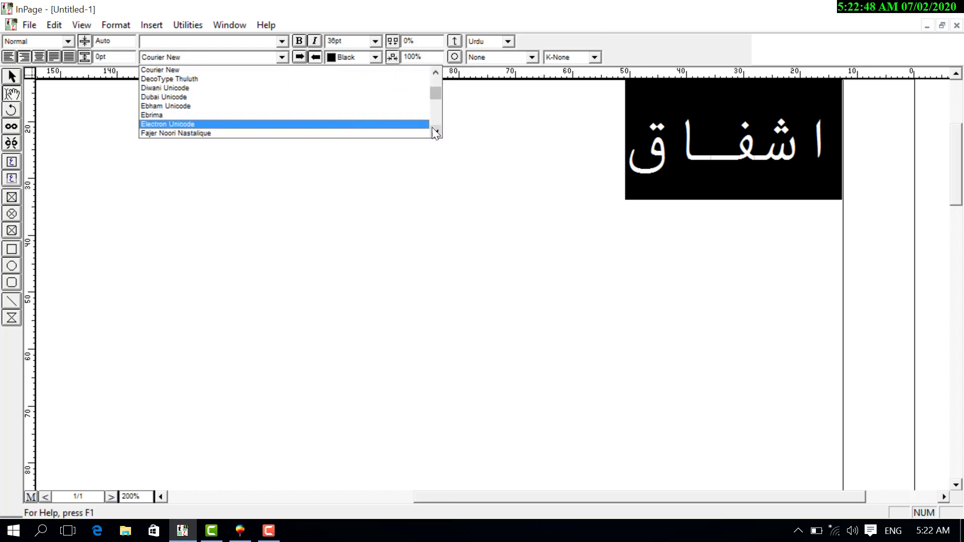
pyautogui.click(435, 130)
pyautogui.click(434, 131)
pyautogui.click(435, 131)
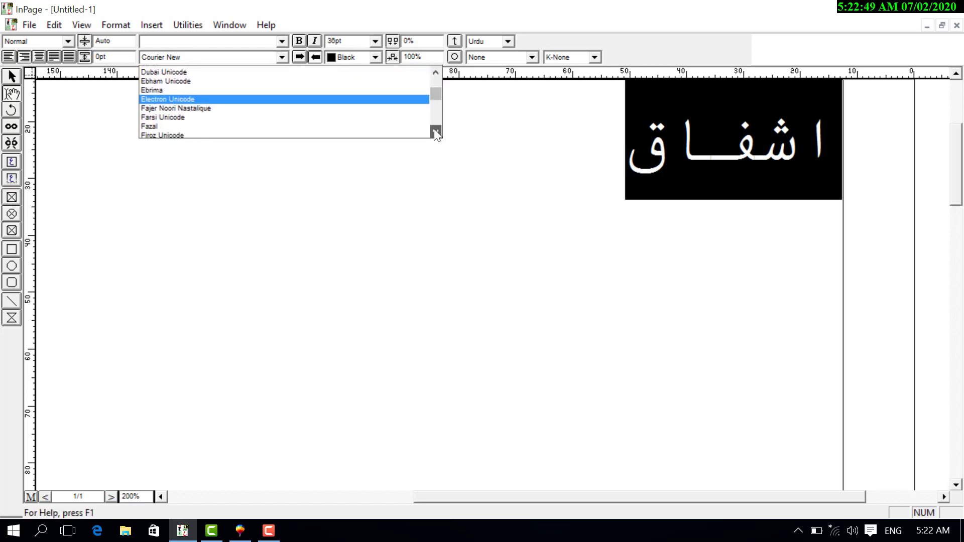
pyautogui.click(203, 124)
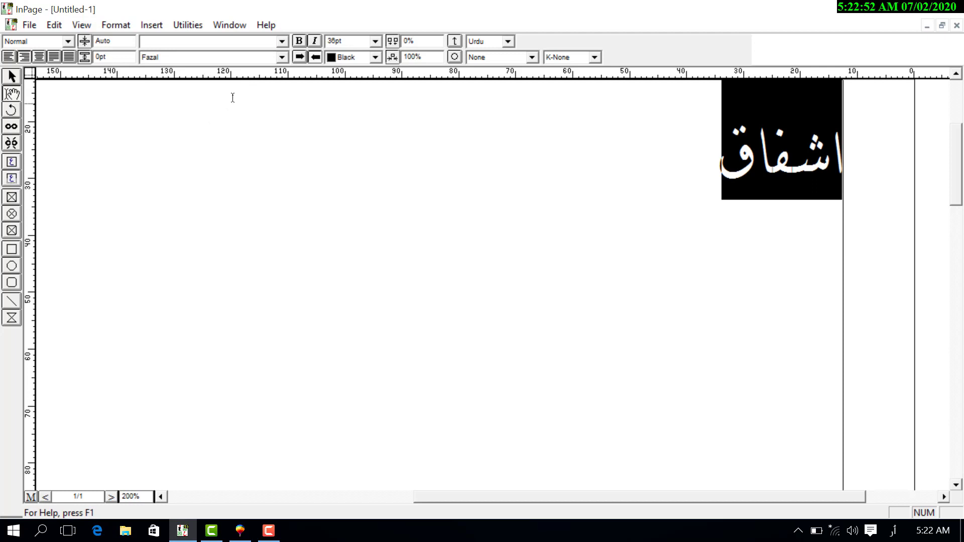
# Step: Try the Hesham Gornata font on the selected word, followed by MCS Diwany1 E_U normal
pyautogui.click(282, 58)
pyautogui.scroll(-6, 289, 87)
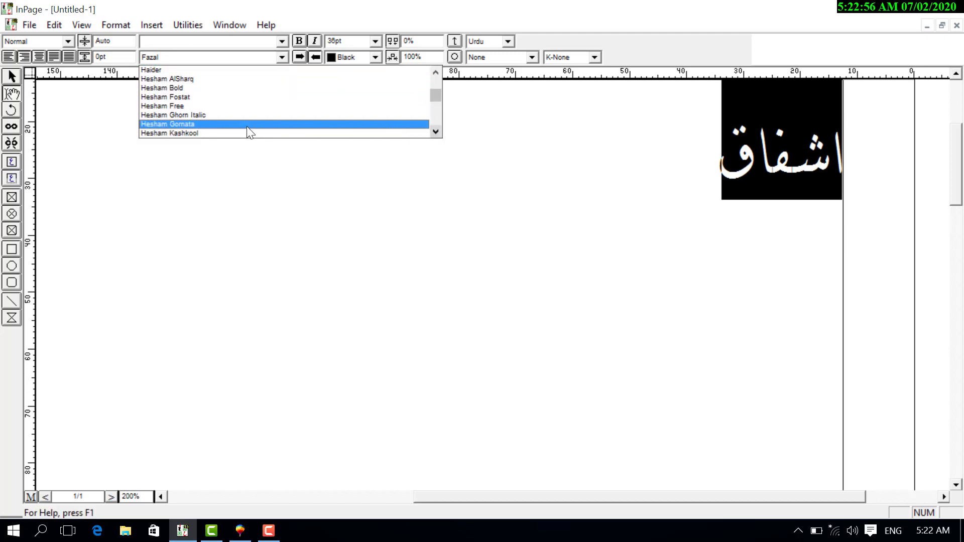
pyautogui.click(247, 125)
pyautogui.click(284, 59)
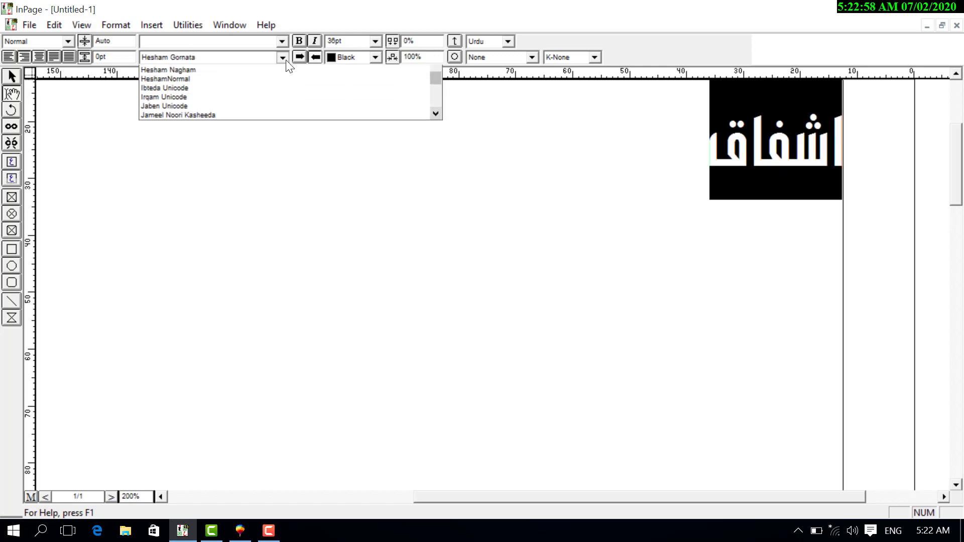
pyautogui.click(437, 133)
pyautogui.moveTo(434, 97); pyautogui.dragTo(434, 103)
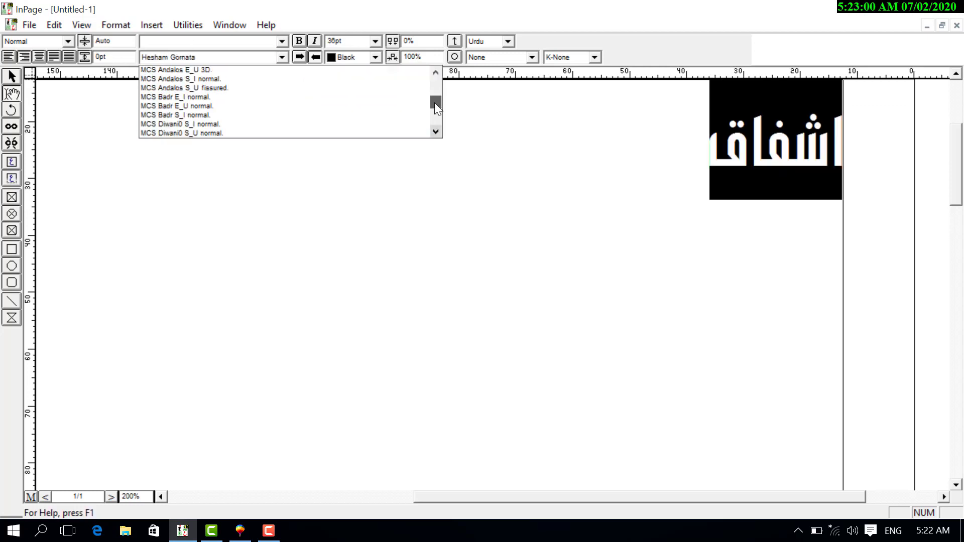
pyautogui.click(303, 106)
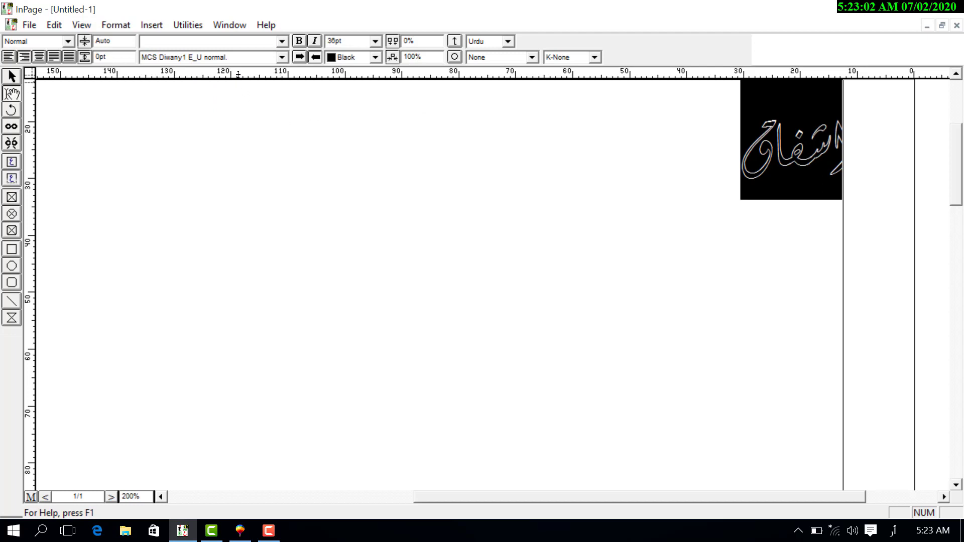
# Step: Apply the MCS Diwany2 S_I normal font to the selected word, followed by MCS Haramain. 2000
pyautogui.click(279, 58)
pyautogui.press('Return')
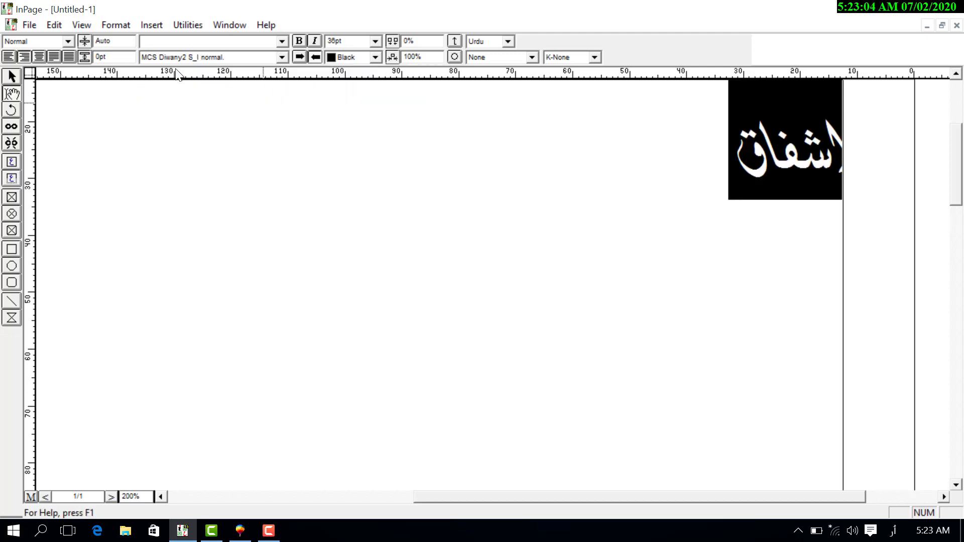
pyautogui.click(282, 58)
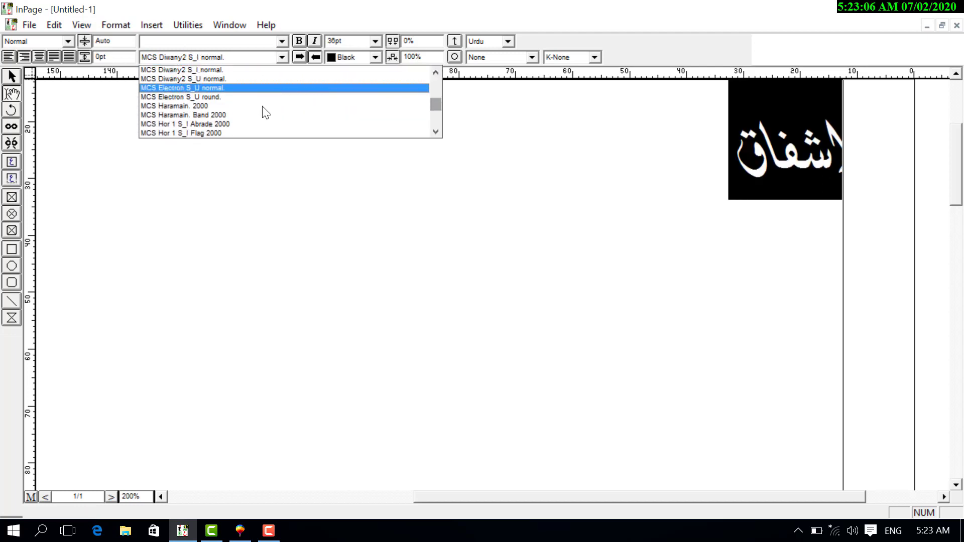
pyautogui.click(262, 110)
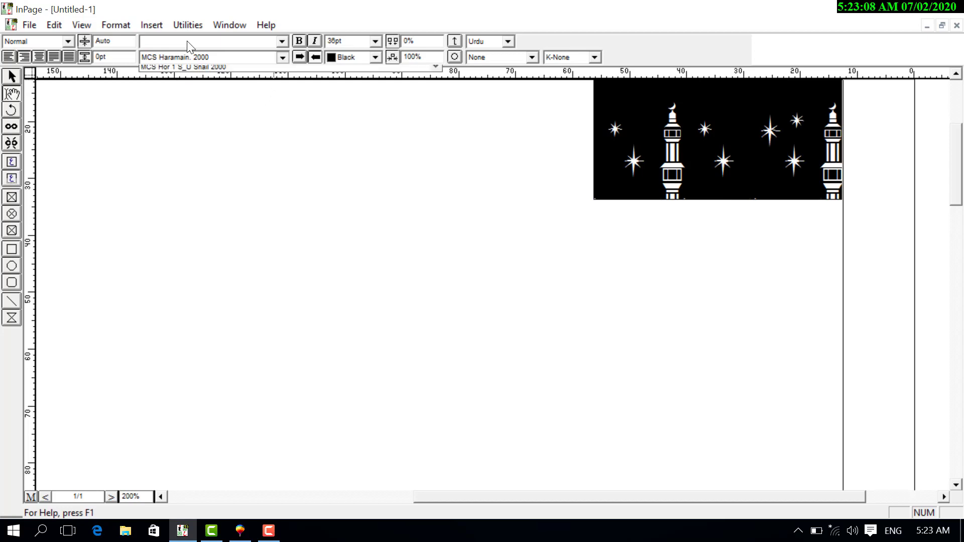
# Step: Try the MCS Hor 1 S_I Snail 2000 font on the word, and set it in MCS Kofi S_U round
pyautogui.click(282, 56)
pyautogui.click(258, 115)
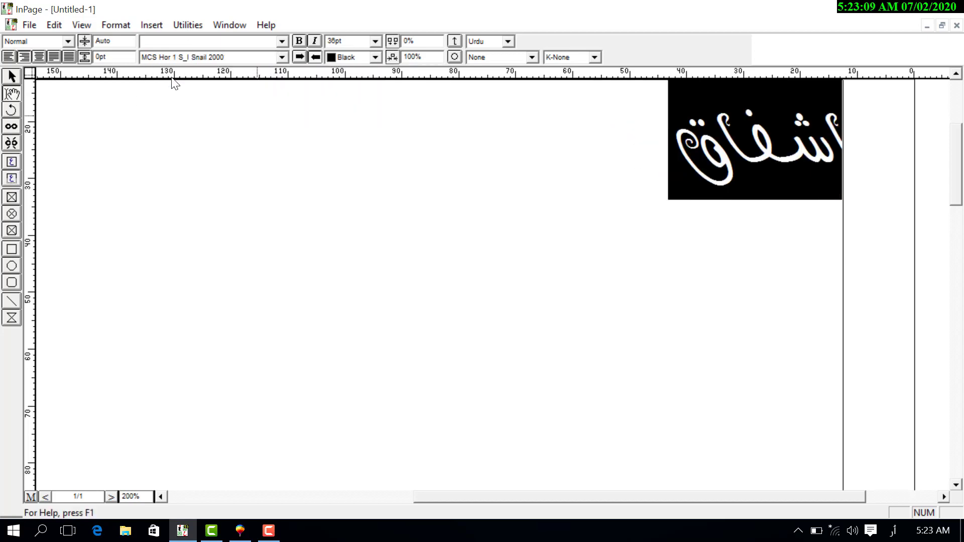
pyautogui.click(282, 57)
pyautogui.click(265, 109)
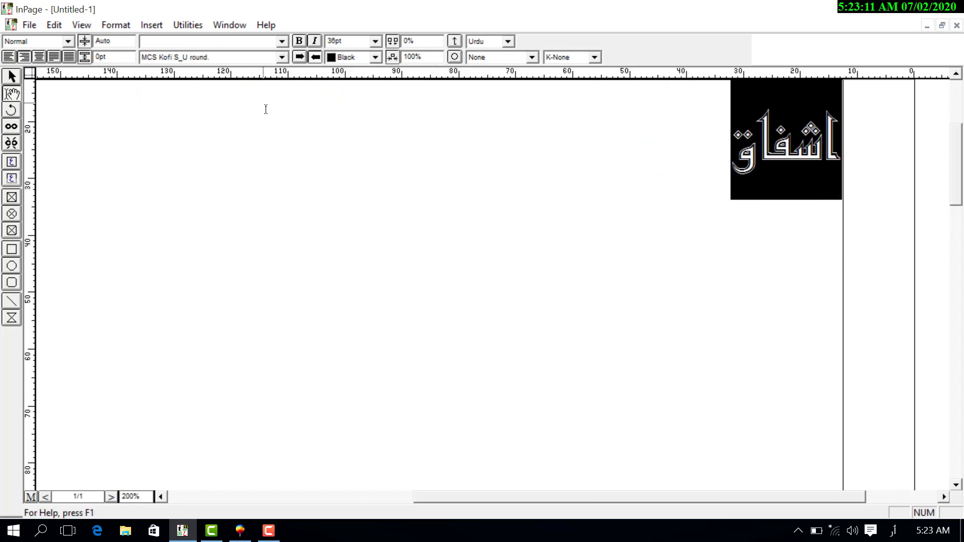
# Step: Try the MCS Makkah E_U normal font on the selected word, followed by Microsoft JhengHei UI
pyautogui.click(282, 57)
pyautogui.click(265, 114)
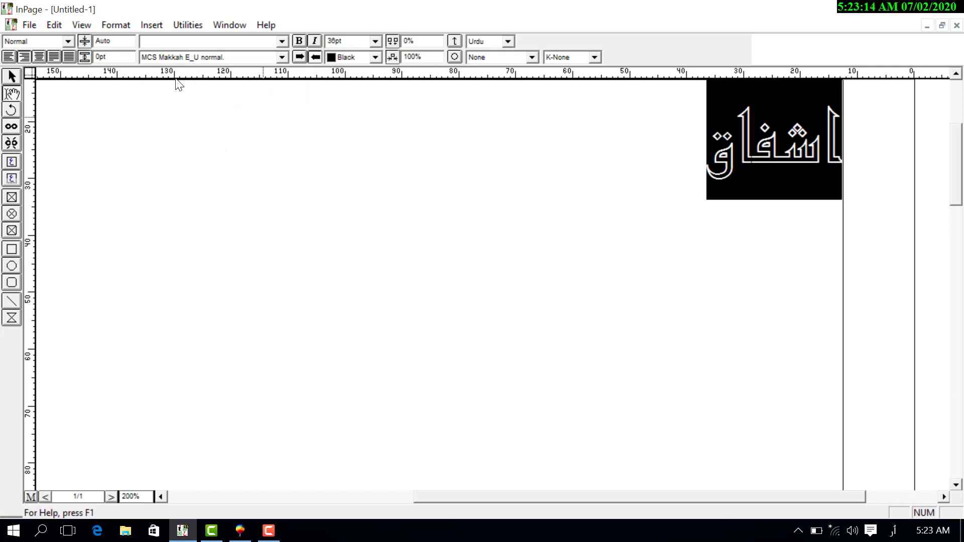
pyautogui.click(281, 56)
pyautogui.click(435, 131)
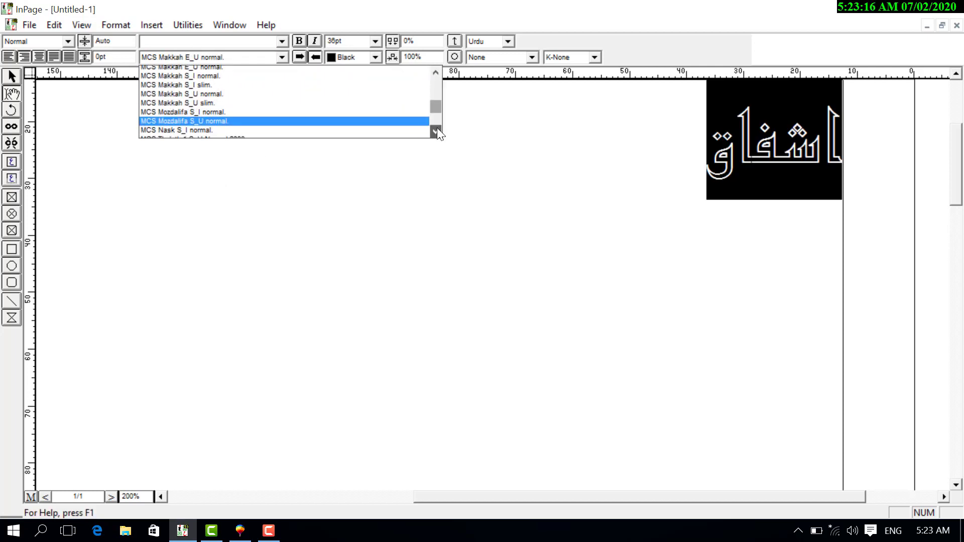
pyautogui.scroll(-3, 289, 86)
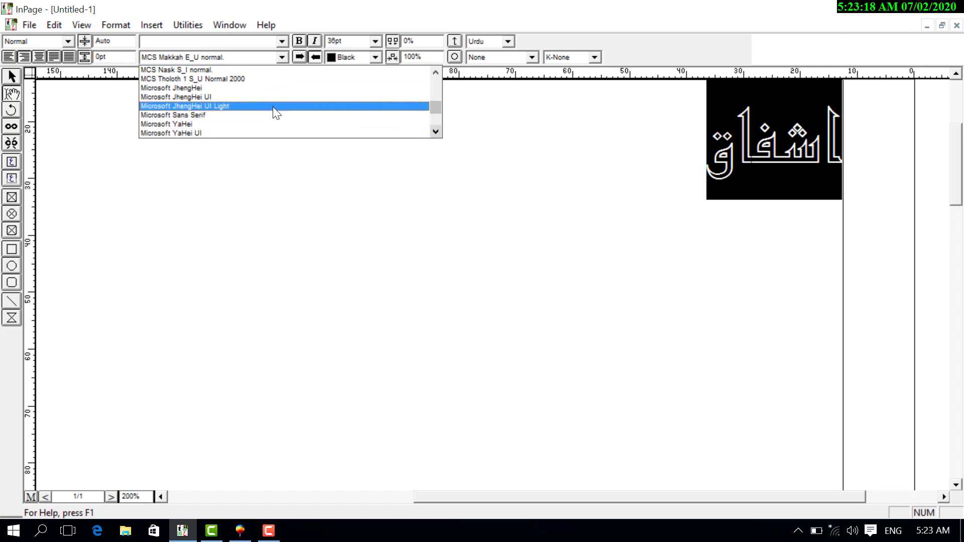
pyautogui.click(268, 98)
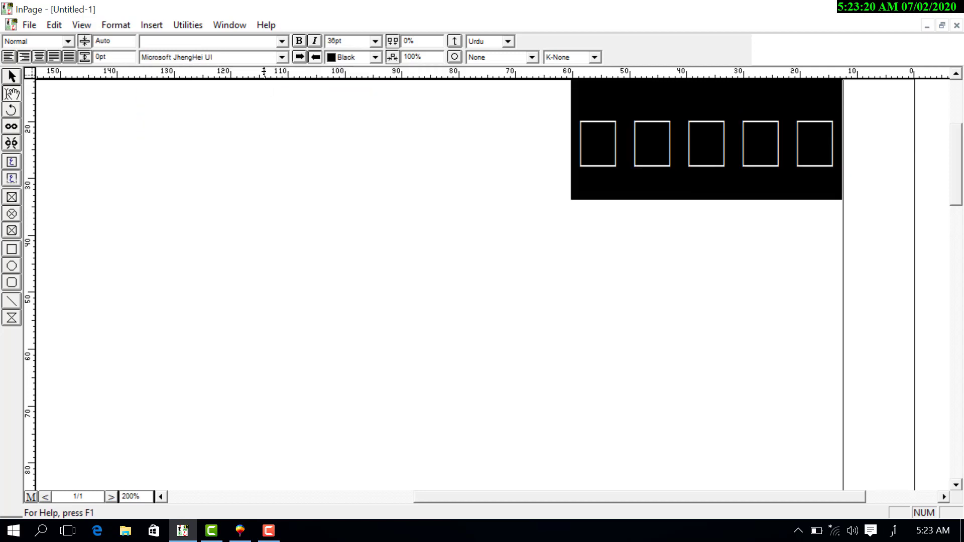
# Step: Preview another font on the word, set it in mokhtar_daiery, and deselect it
pyautogui.click(281, 57)
pyautogui.click(259, 108)
pyautogui.click(283, 57)
pyautogui.click(246, 134)
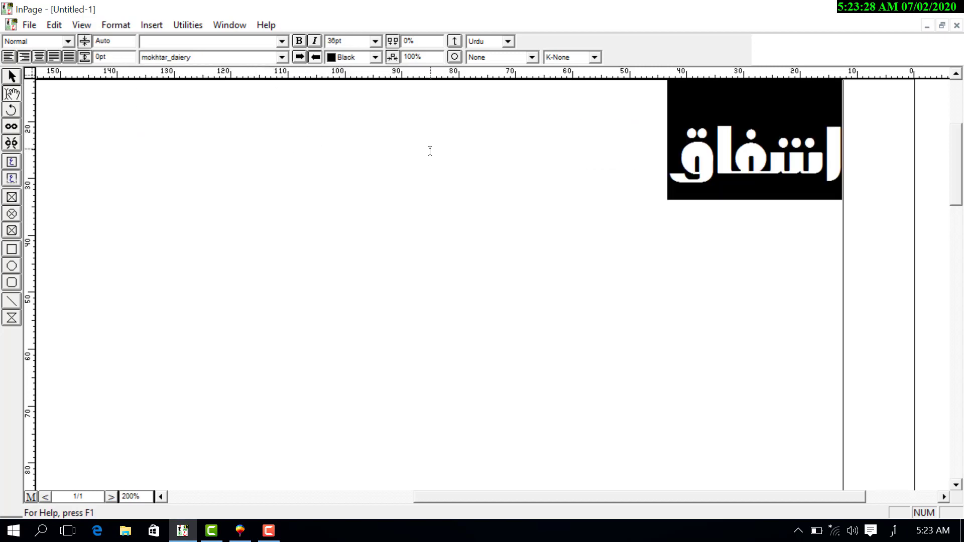
pyautogui.click(689, 155)
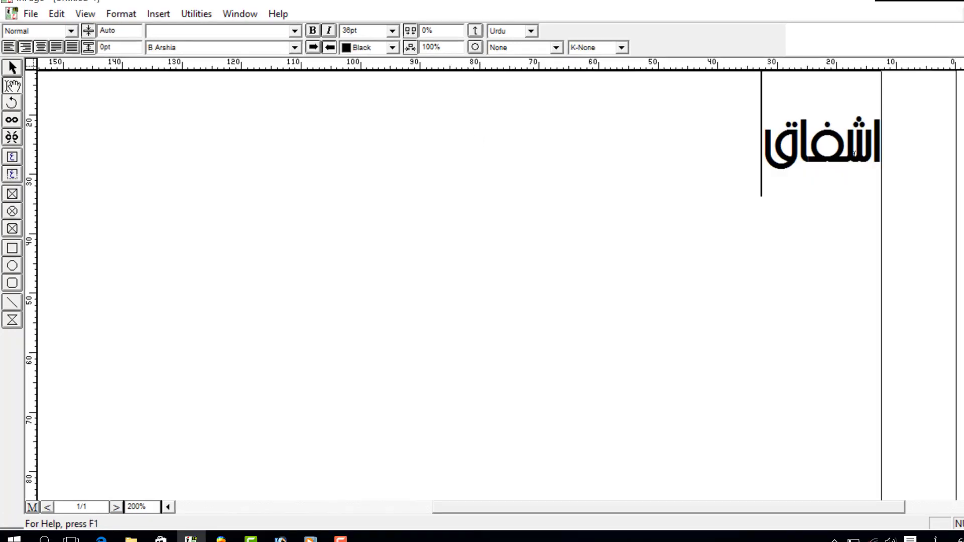
# Step: Select all the text and export page 1 as the picture Untitled-1.eps at 100% scaling, showing it in its folder
pyautogui.hotkey('ctrl', 'a')
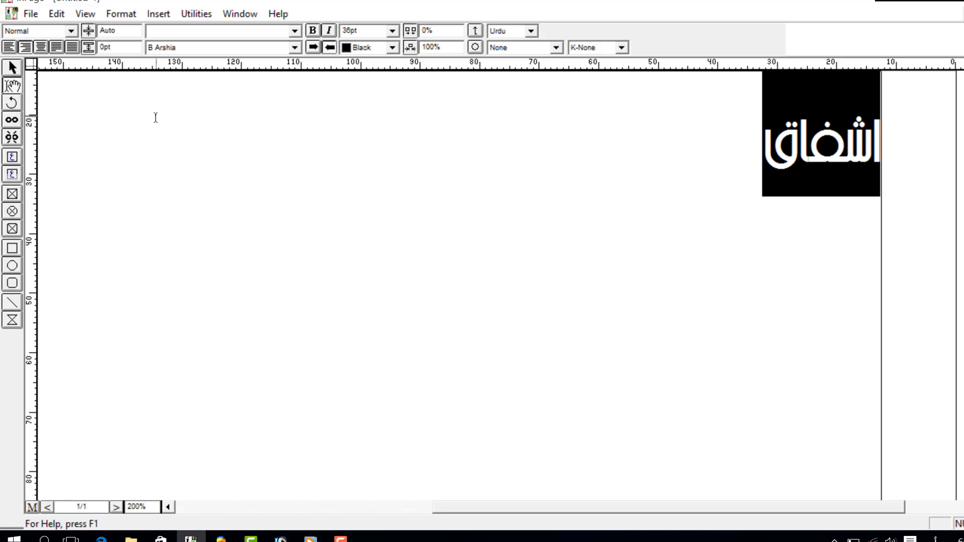
pyautogui.click(31, 13)
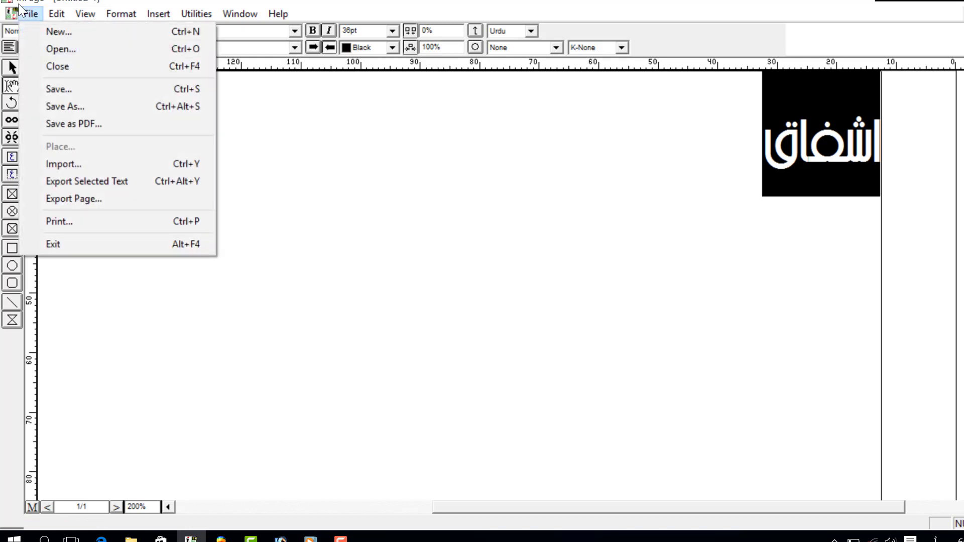
pyautogui.click(77, 200)
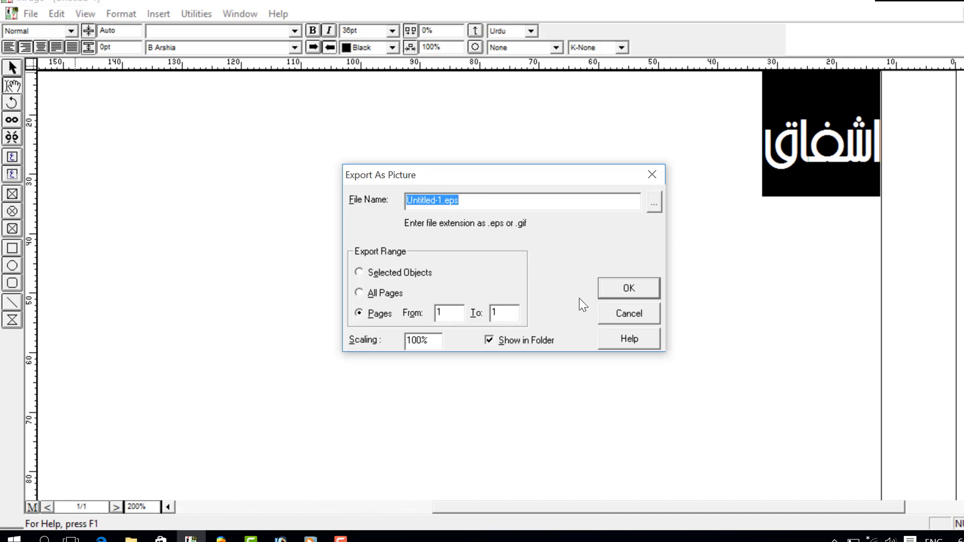
pyautogui.click(627, 289)
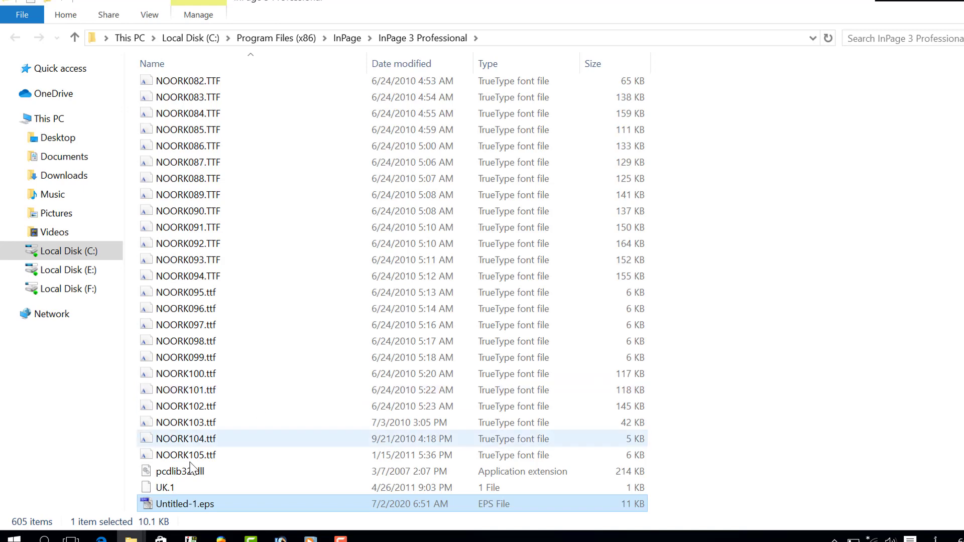
# Step: Copy the exported Untitled-1.eps from the InPage 3 Professional folder and paste it onto the desktop
pyautogui.rightClick(169, 509)
pyautogui.click(220, 411)
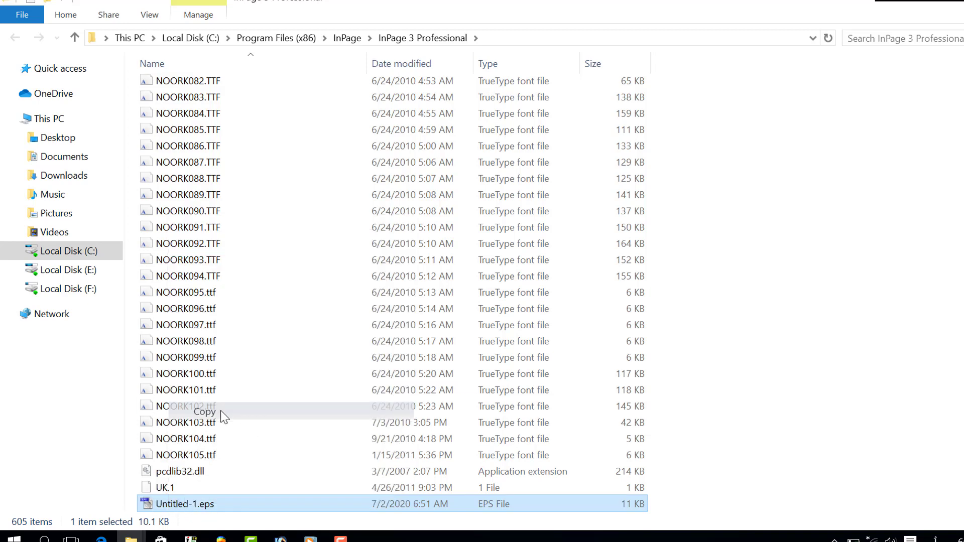
pyautogui.click(901, 4)
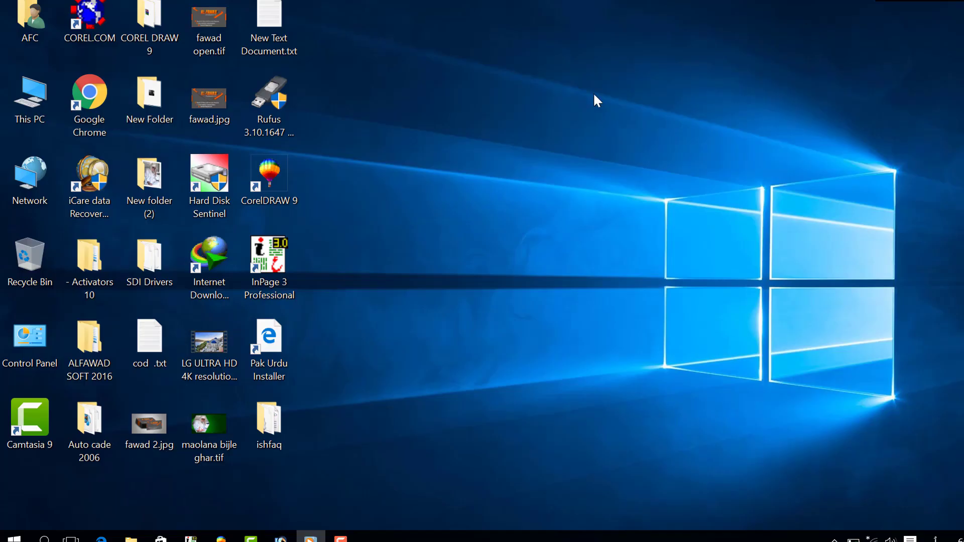
pyautogui.rightClick(567, 97)
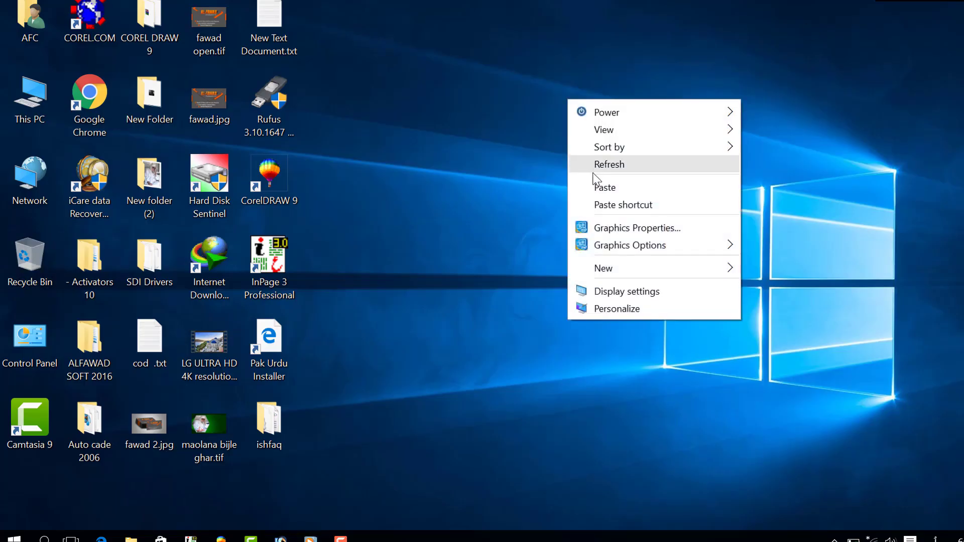
pyautogui.click(598, 183)
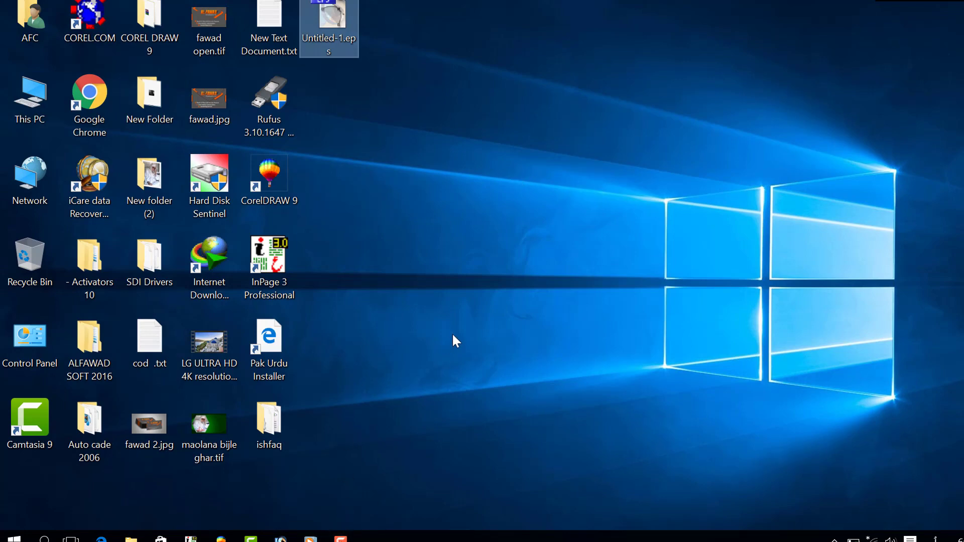
# Step: Import Untitled-1.eps from the desktop into the CorelDRAW drawing, with its text imported as Text and a VM size of 3.0 MB
pyautogui.moveTo(334, 22); pyautogui.dragTo(392, 376)
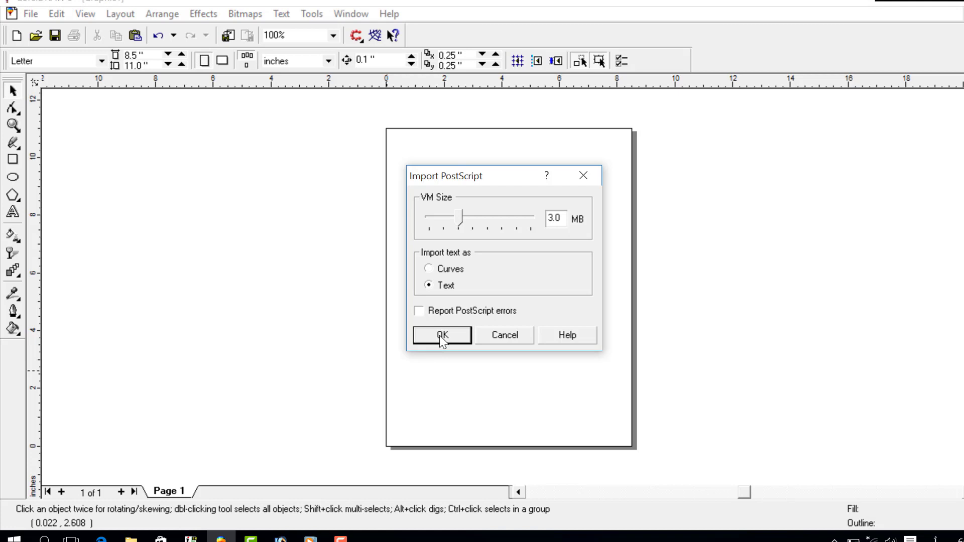
pyautogui.click(442, 335)
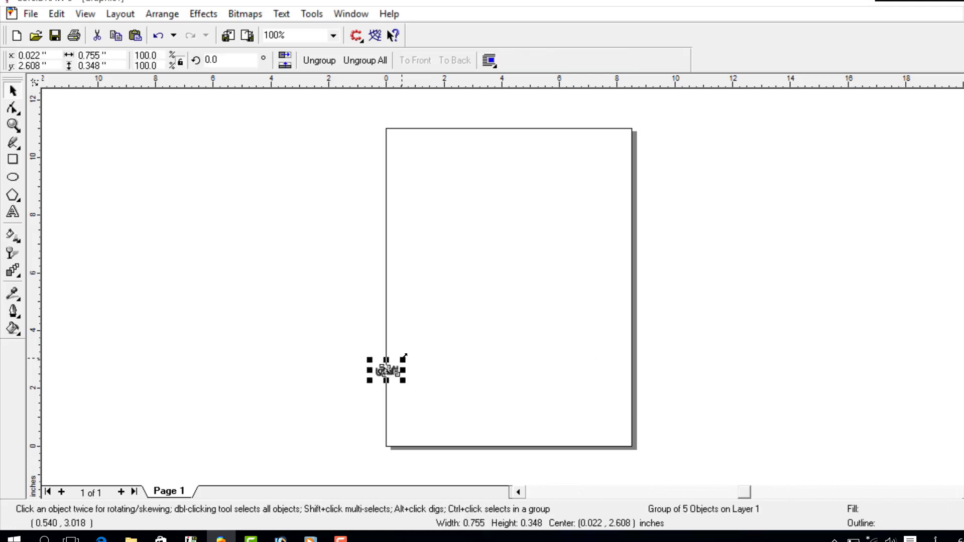
# Step: Move the imported word to the middle of the page and enlarge it about its centre to about 6.1 × 2.8 inches
pyautogui.moveTo(392, 372); pyautogui.dragTo(500, 261)
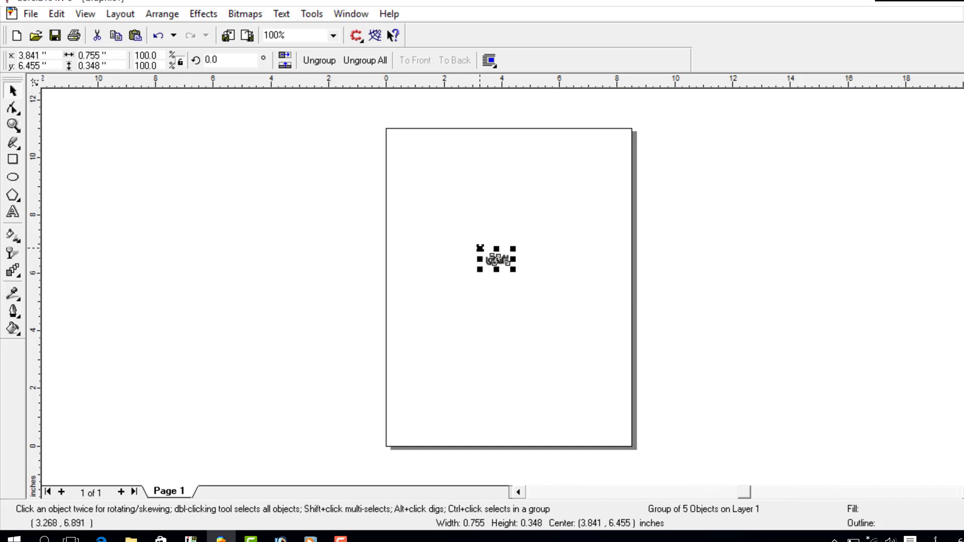
pyautogui.moveTo(480, 248); pyautogui.dragTo(404, 201)
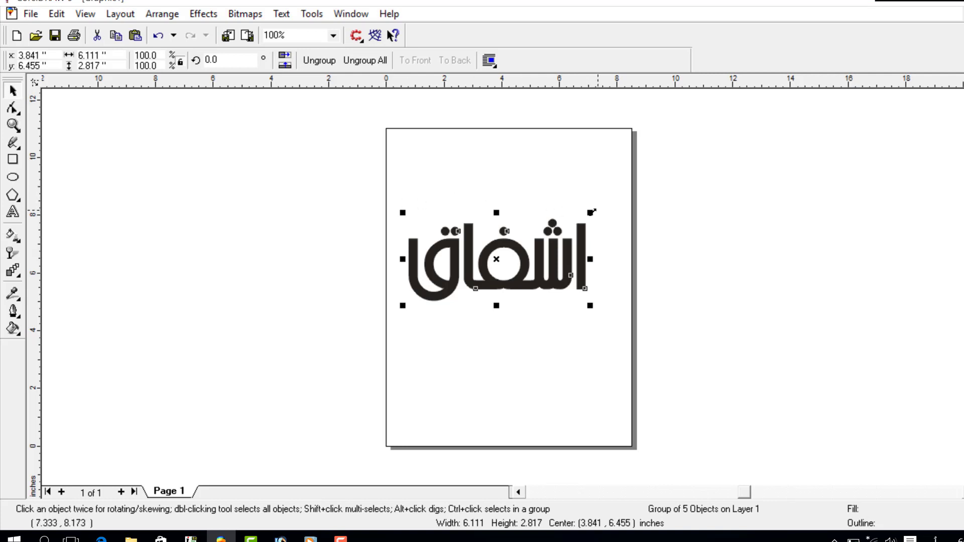
# Step: Try stretching the word to about 11.4 × 3.9 inches beyond the page's right edge, and undo the resizing
pyautogui.moveTo(591, 212); pyautogui.dragTo(747, 235)
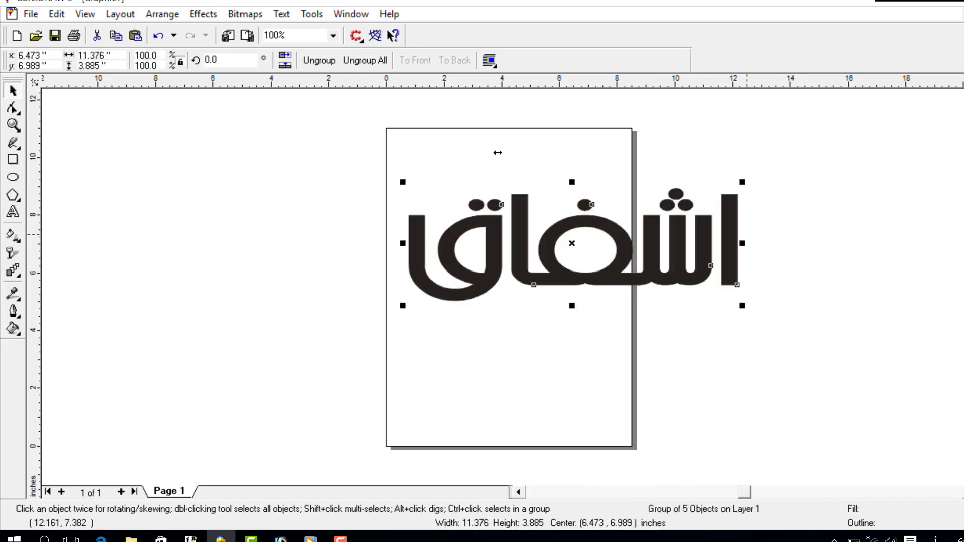
pyautogui.hotkey('ctrl', 'z')
pyautogui.hotkey('ctrl', 'z')
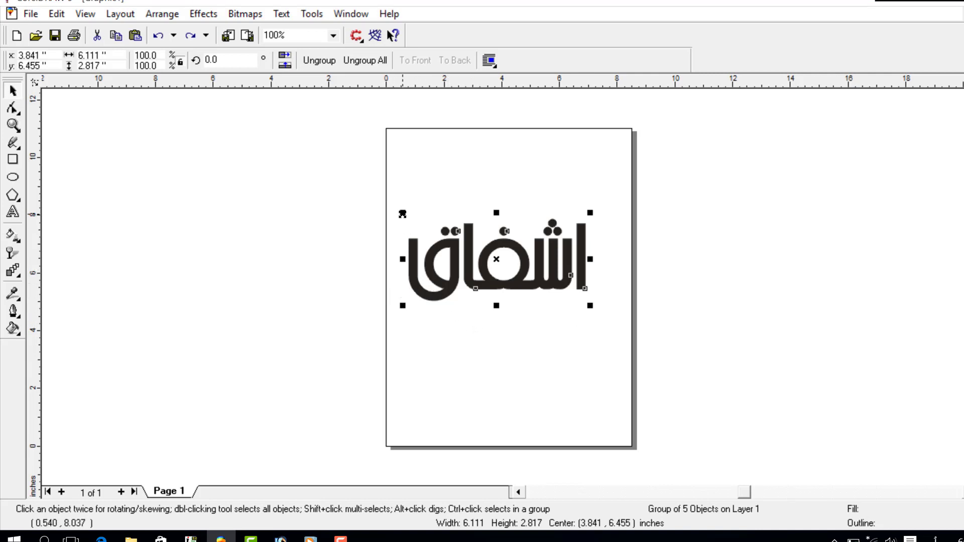
# Step: Enlarge the word about its centre to about 6.9 × 3.2 inches and shift it slightly right to centre it across the page
pyautogui.moveTo(403, 212); pyautogui.dragTo(260, 134)
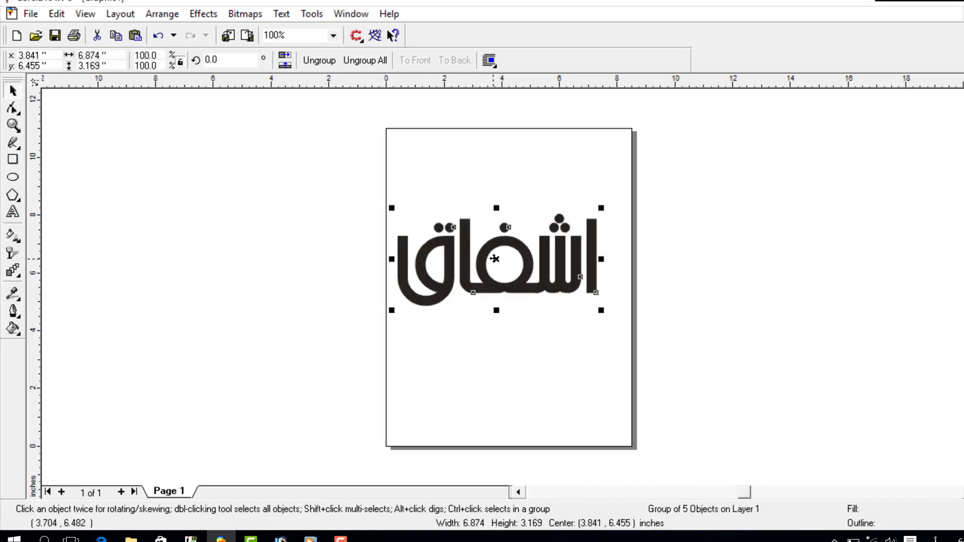
pyautogui.moveTo(496, 258); pyautogui.dragTo(503, 256)
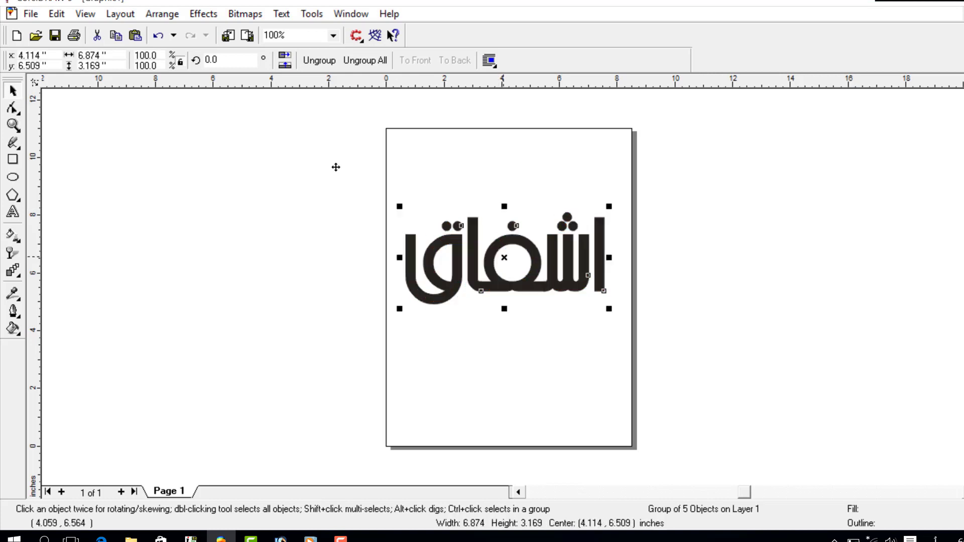